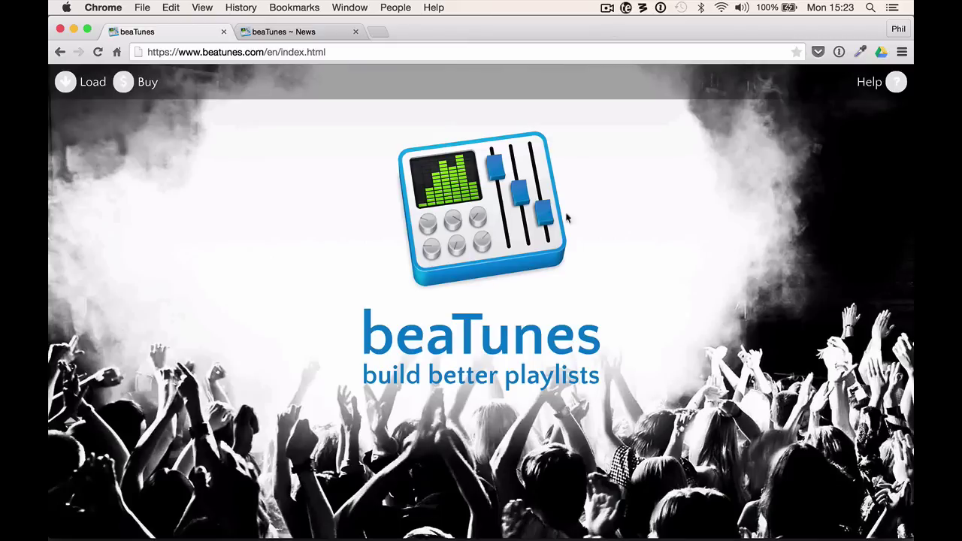
Step: Look over the beaTunes home page and the Improving Tags through Inspection post on its news blog
scroll(556, 226, down, 10)
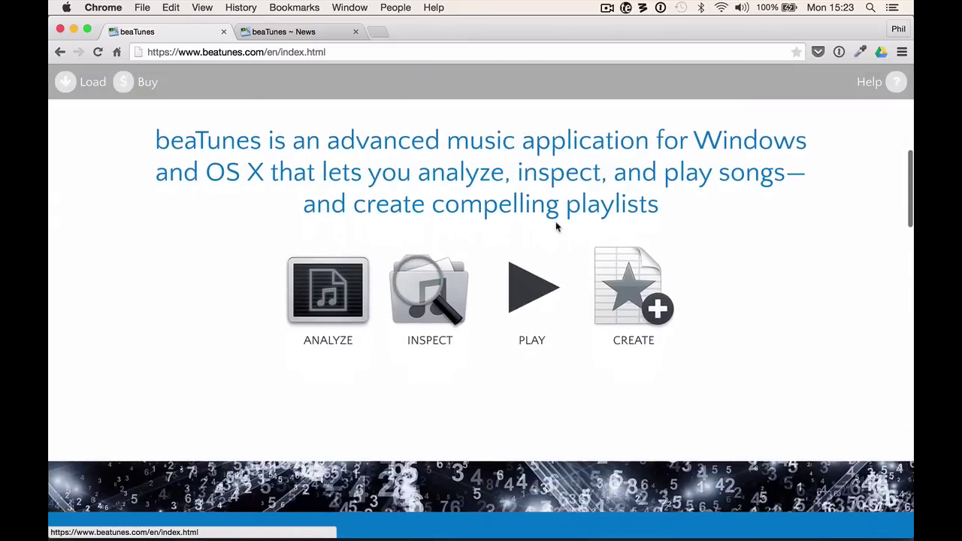
scroll(556, 220, up, 3)
click(278, 32)
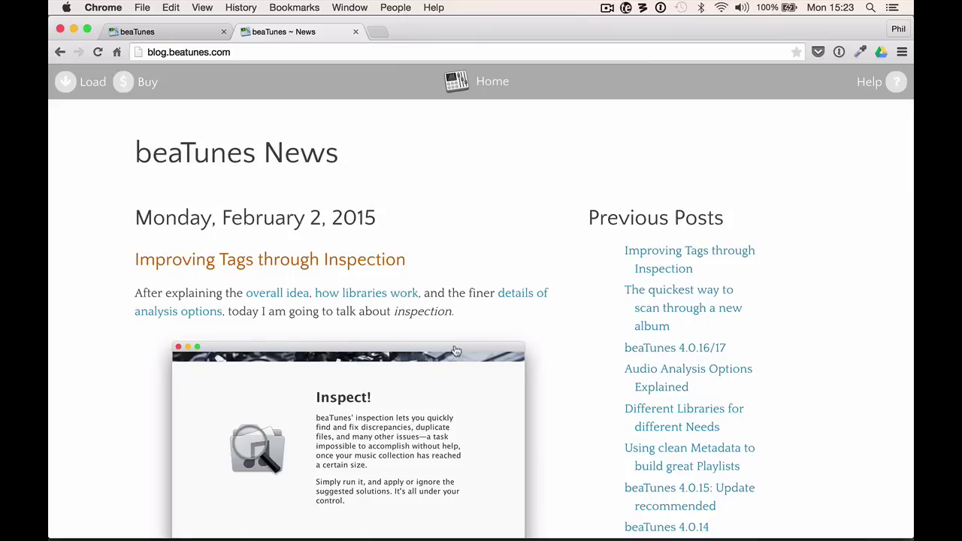
scroll(456, 351, down, 6)
scroll(456, 351, down, 10)
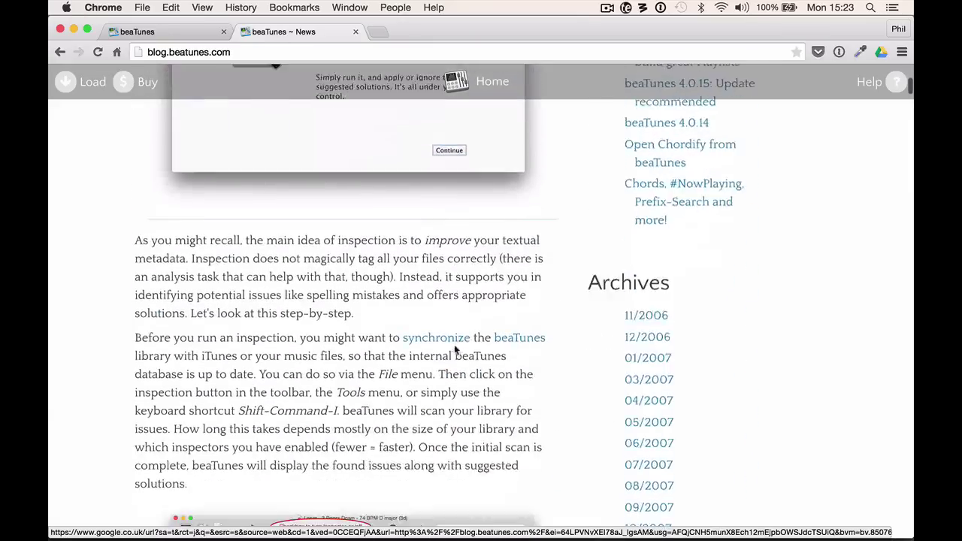
scroll(456, 351, down, 11)
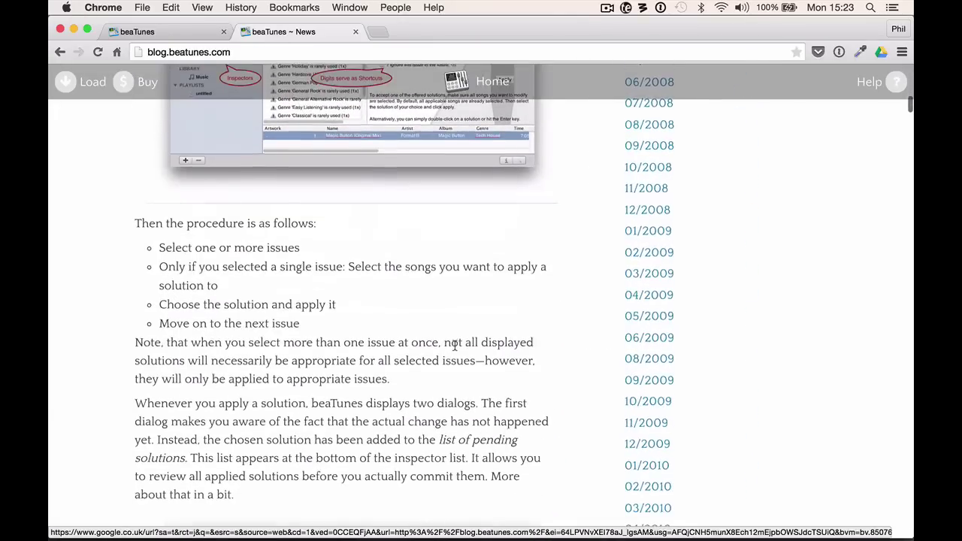
scroll(456, 351, down, 3)
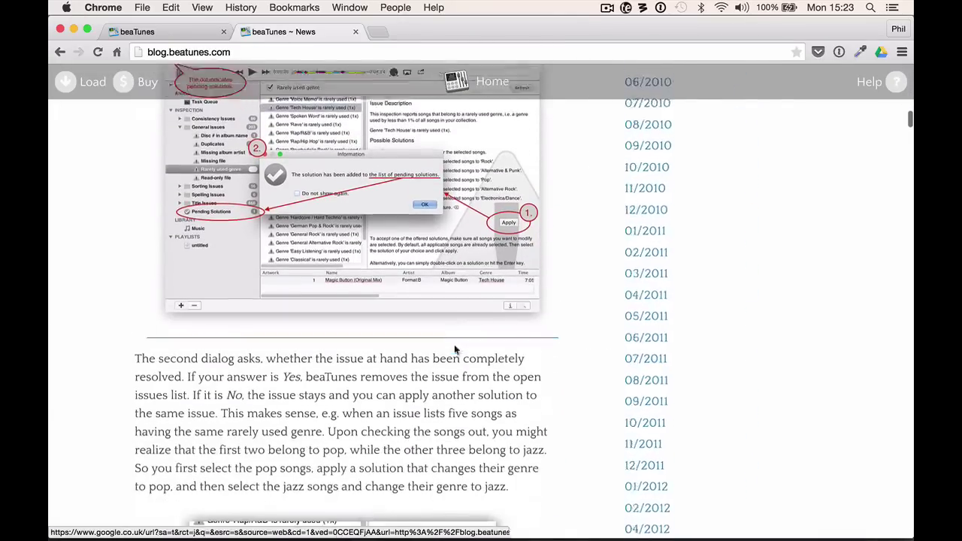
scroll(456, 350, up, 20)
scroll(456, 351, up, 7)
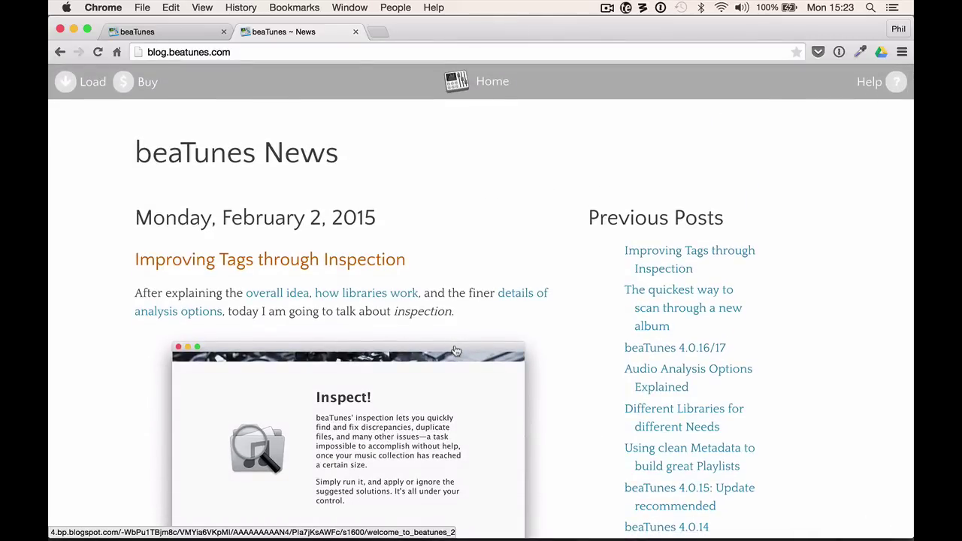
Step: Switch to beaTunes and display the Music library
key(super+Tab)
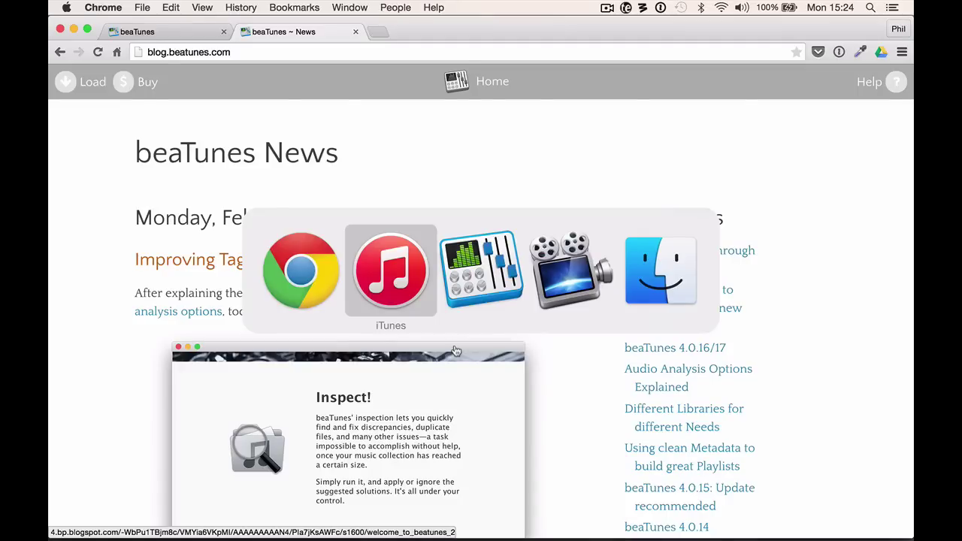
key(super+Tab)
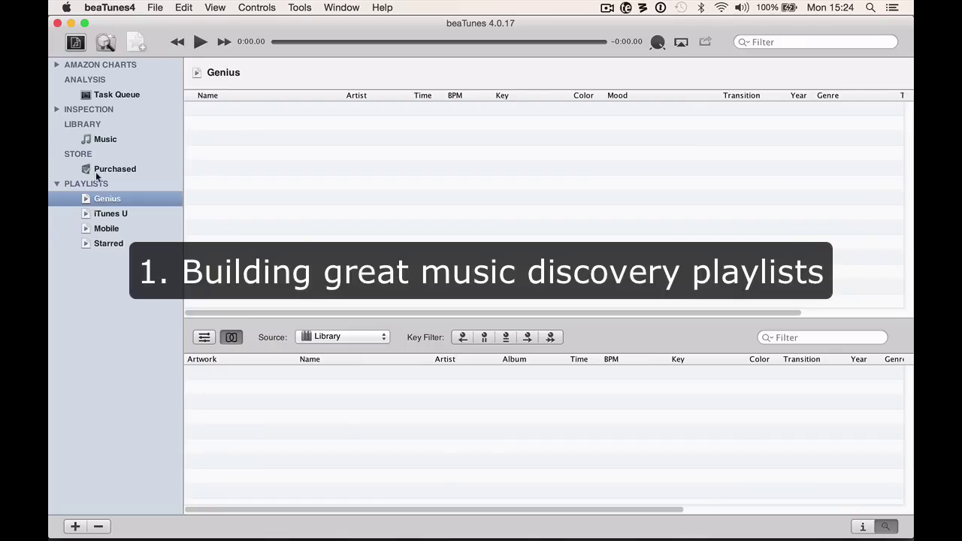
click(104, 140)
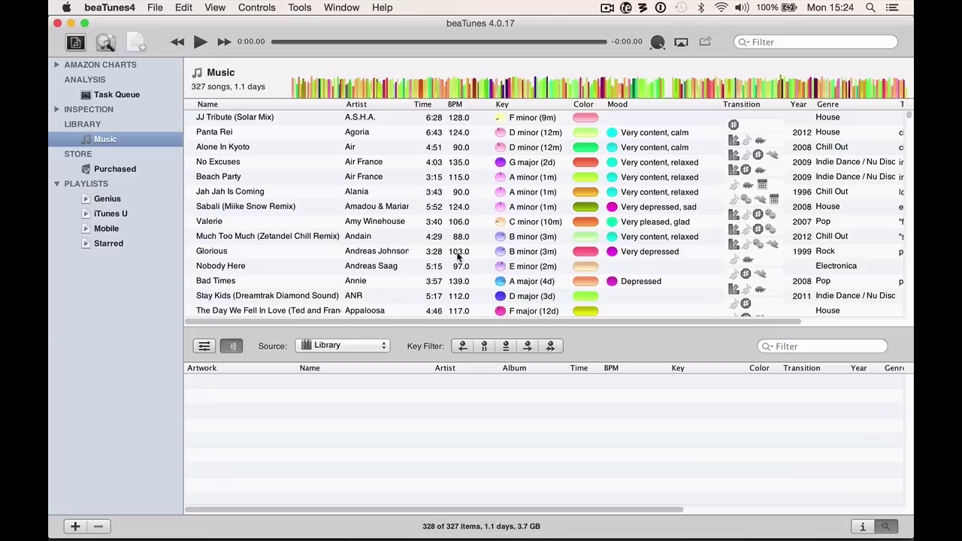
Step: Examine the key, color, mood, transition, genre and tags information for the songs in the Music library
mouse_move(534, 272)
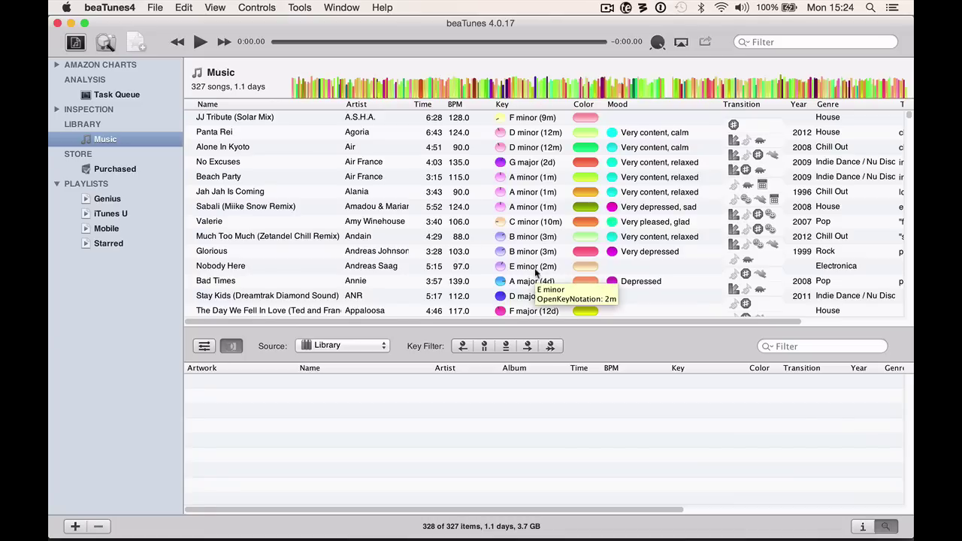
mouse_move(586, 167)
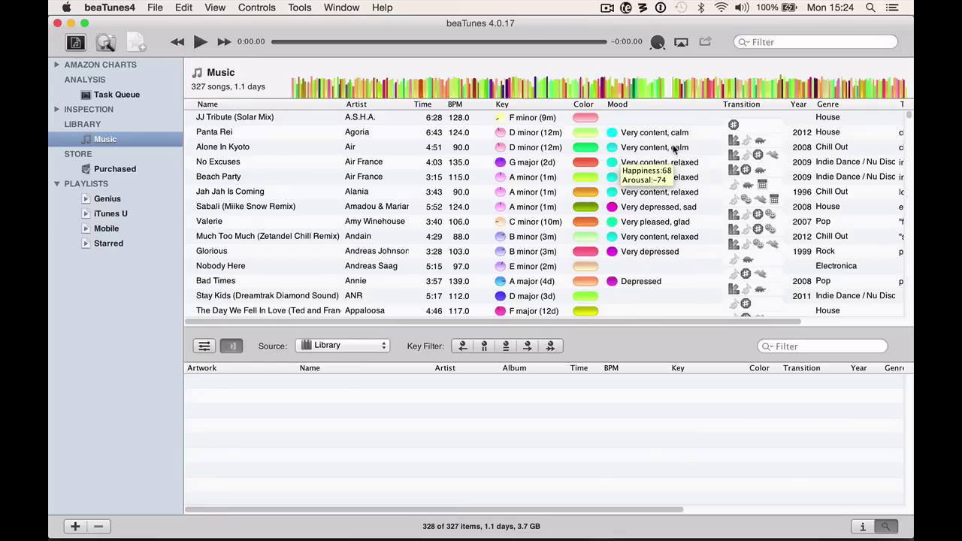
mouse_move(663, 231)
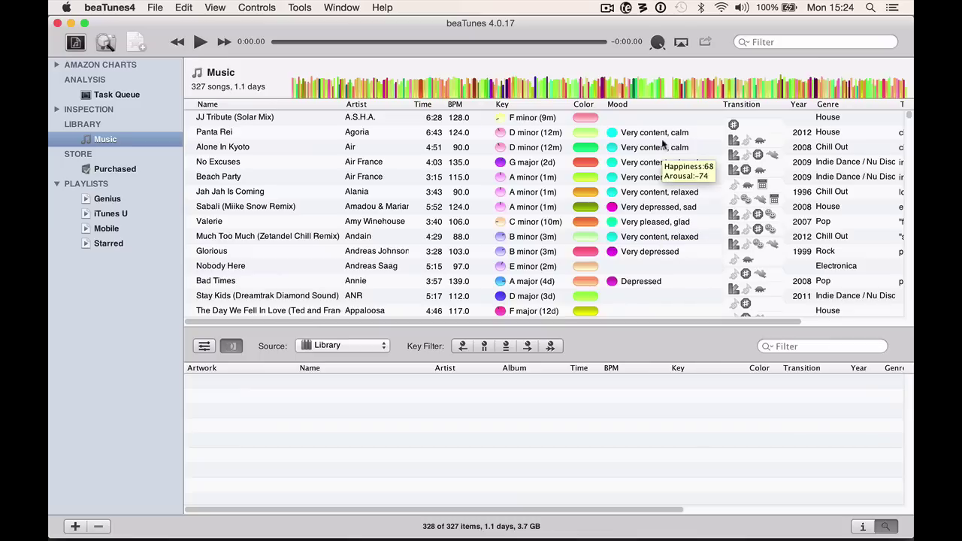
mouse_move(662, 188)
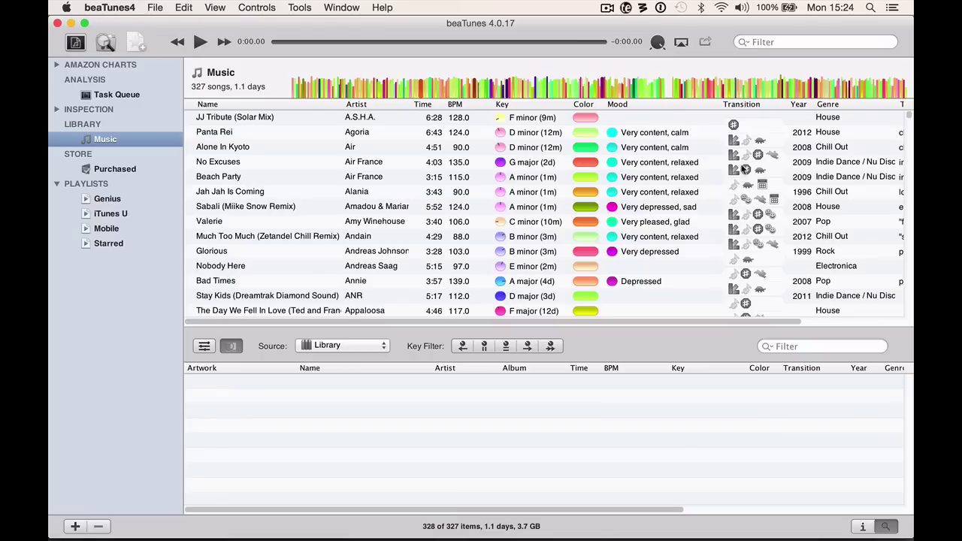
mouse_move(743, 170)
scroll(827, 193, right, 5)
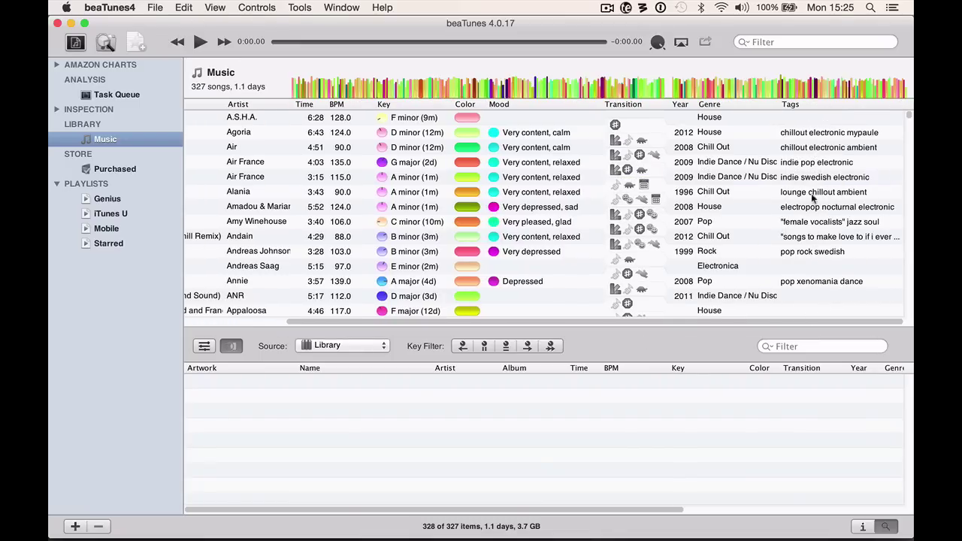
scroll(810, 209, left, 5)
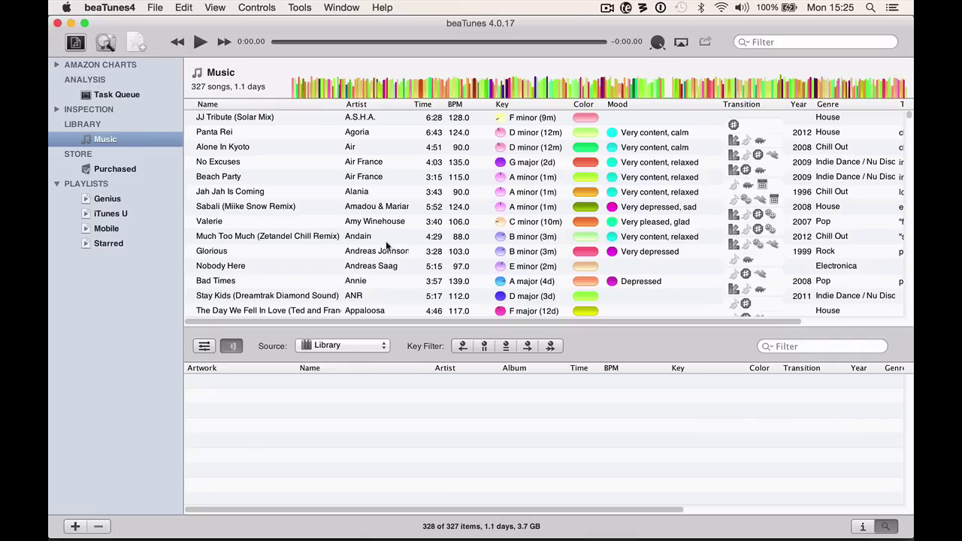
Step: Start a new matchlist from the Music library with the song Uitzicht as its seed
scroll(418, 206, down, 3)
scroll(418, 207, up, 3)
scroll(397, 209, down, 3)
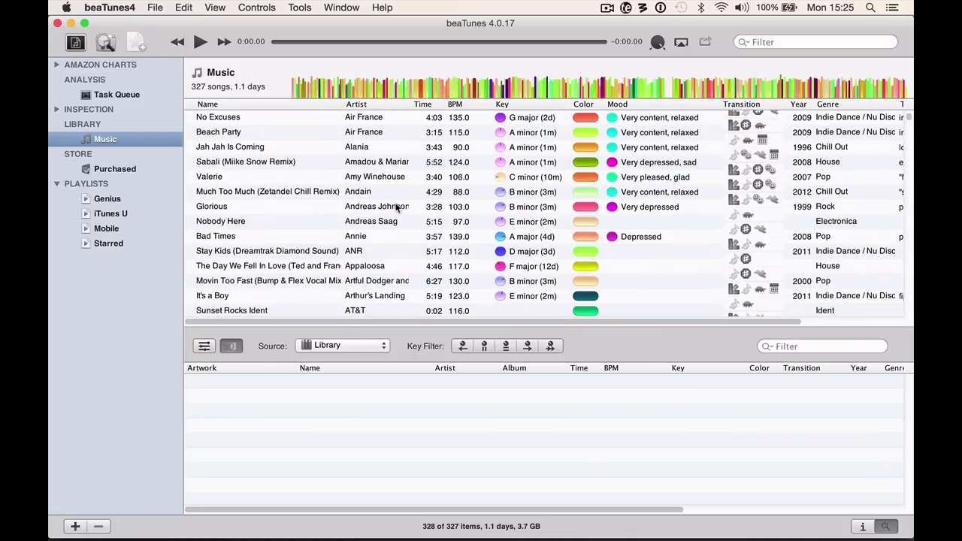
scroll(397, 208, up, 1)
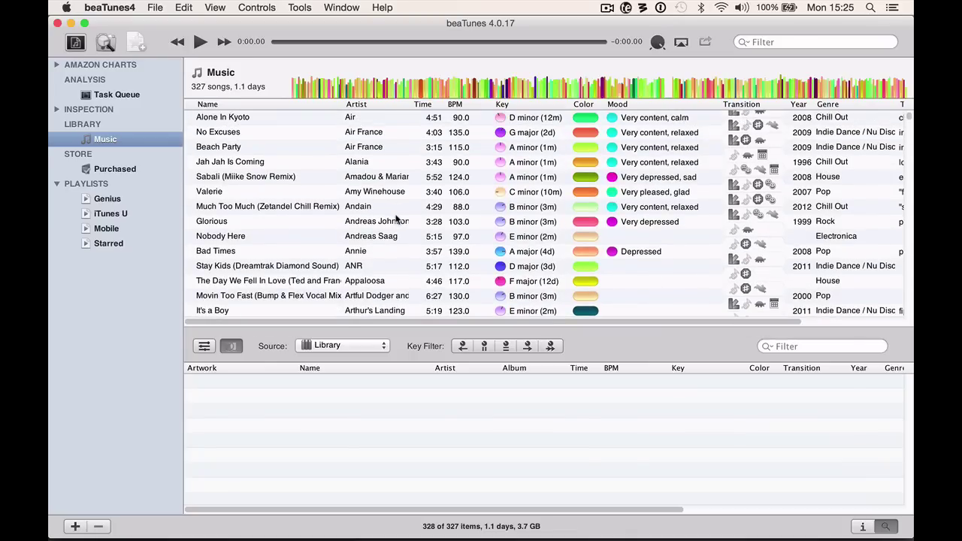
scroll(397, 218, down, 8)
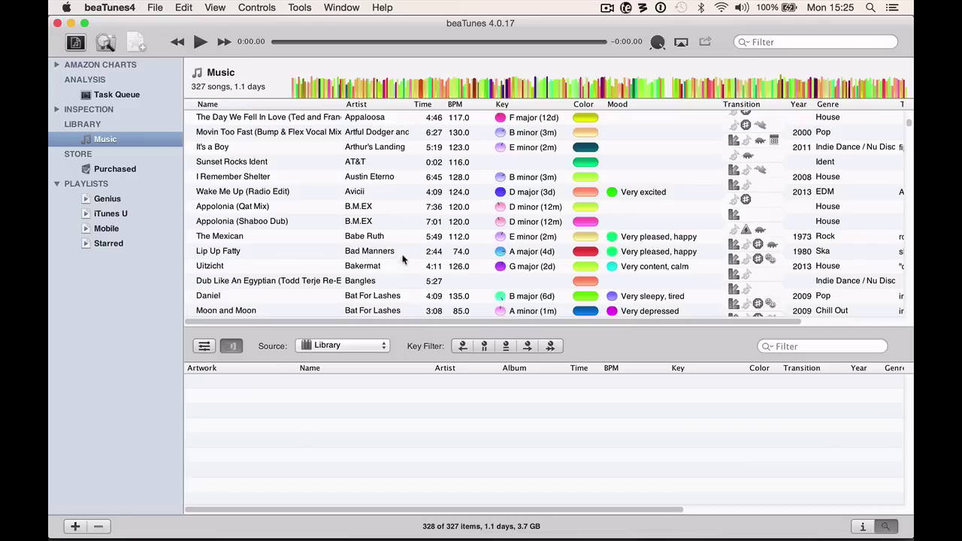
click(402, 267)
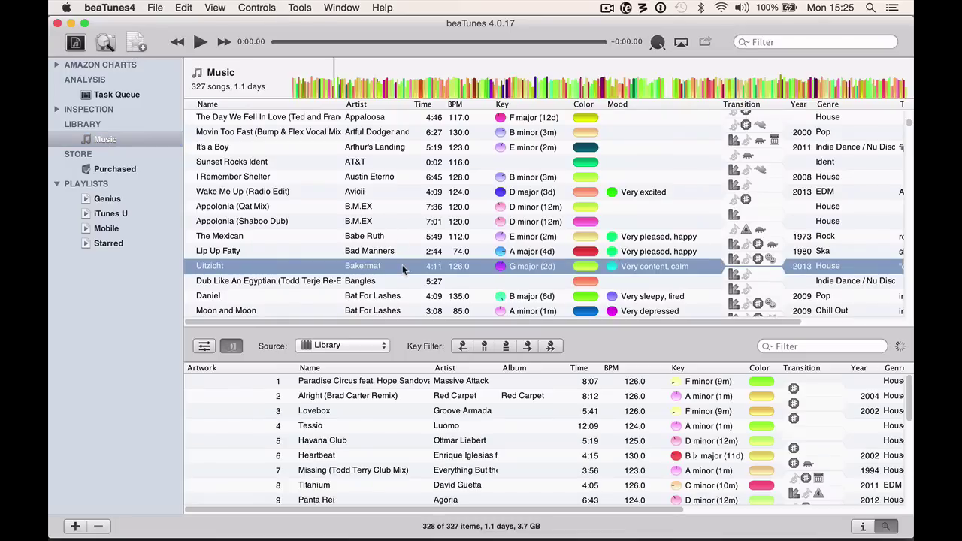
right_click(403, 269)
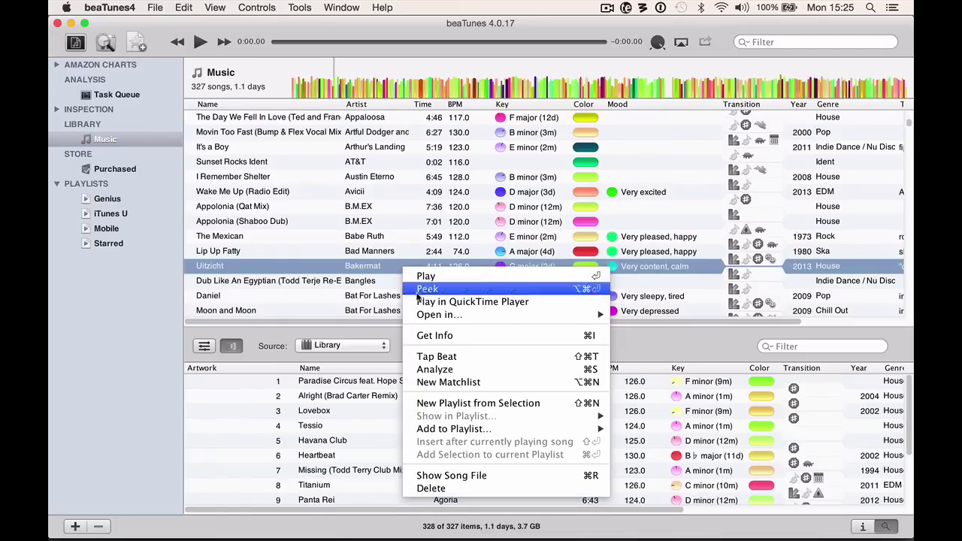
click(442, 383)
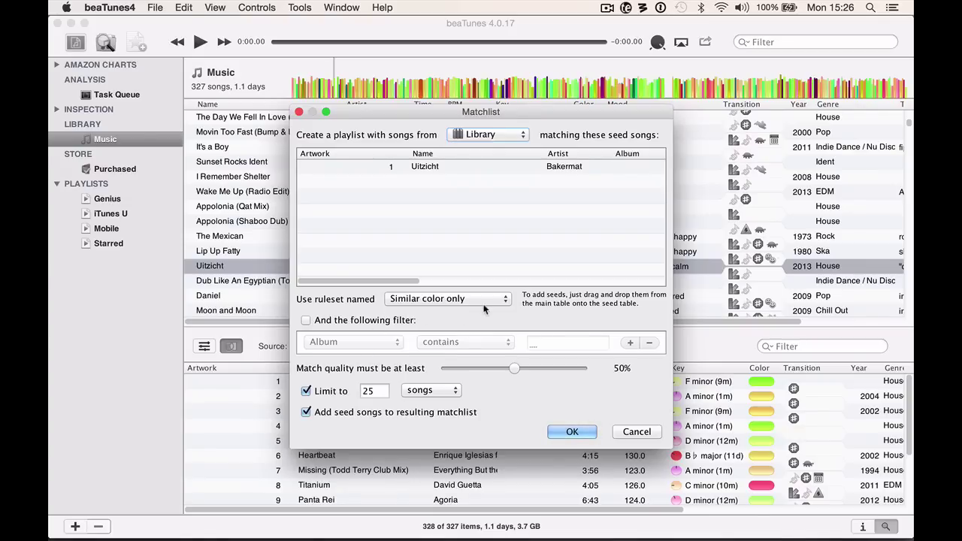
Step: Choose the Similar color only ruleset for the matchlist and generate the playlist
click(485, 303)
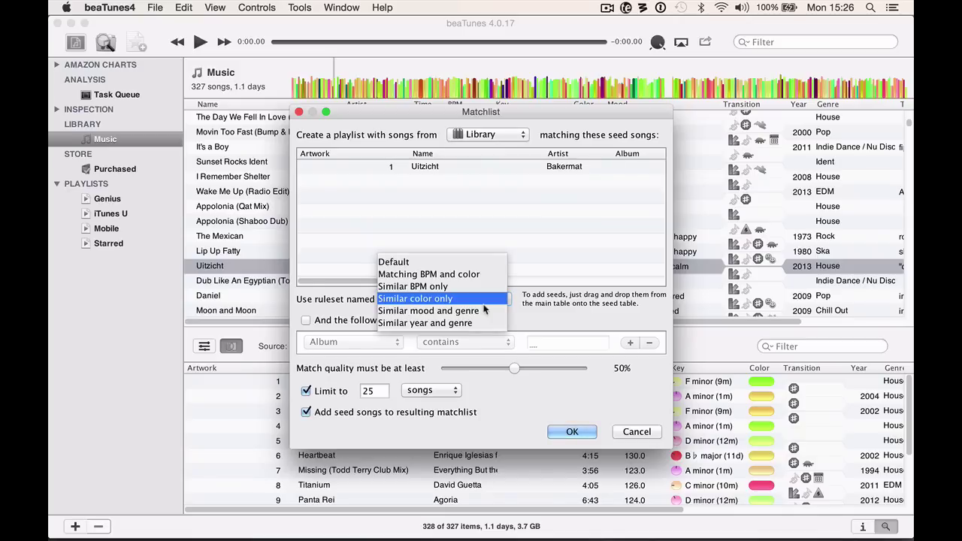
click(485, 308)
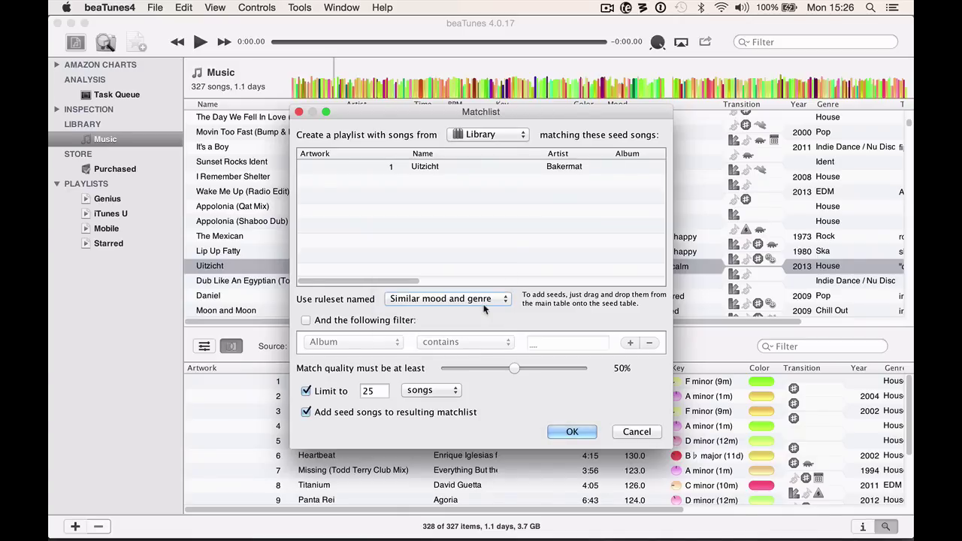
click(485, 302)
click(472, 288)
click(568, 434)
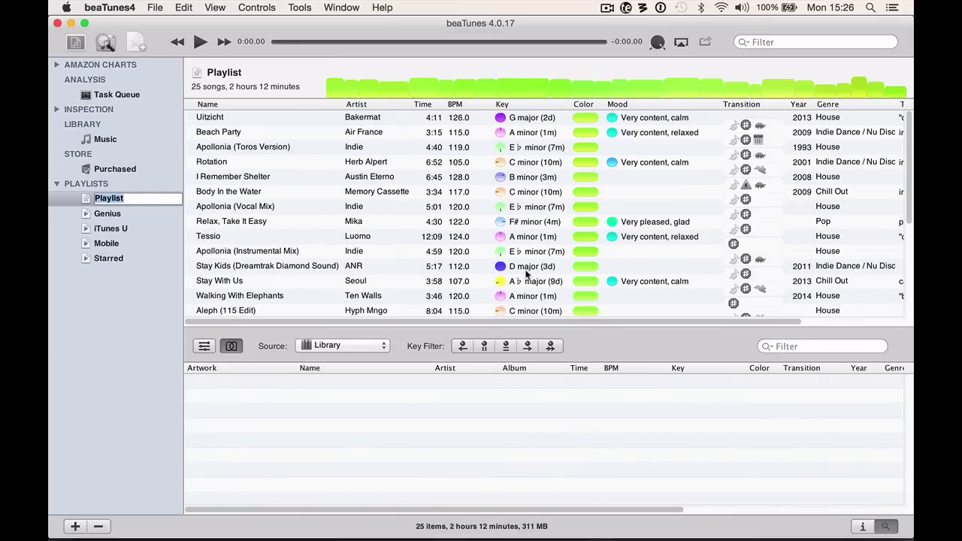
Step: Look through the generated playlist's songs and name the playlist Saturday's mix
scroll(513, 230, down, 5)
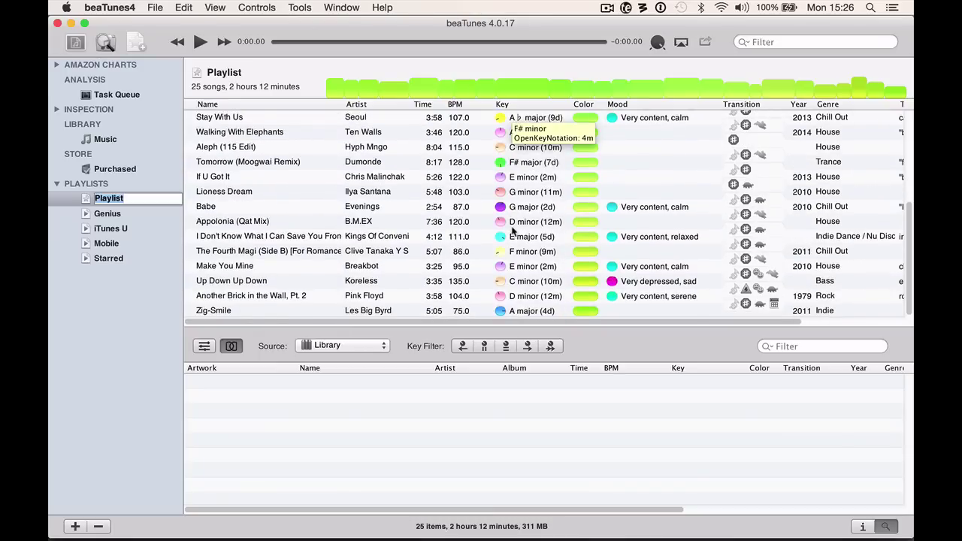
scroll(513, 230, up, 8)
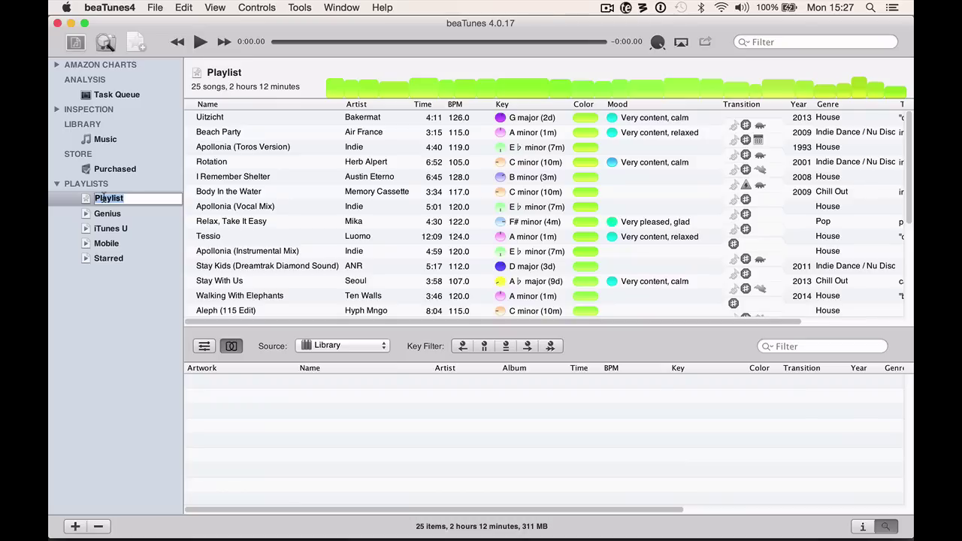
text(Saturdaty's mix)
key(Return)
Step: Switch to iTunes and view the songs in the Saturday's mix playlist
key(super+Tab)
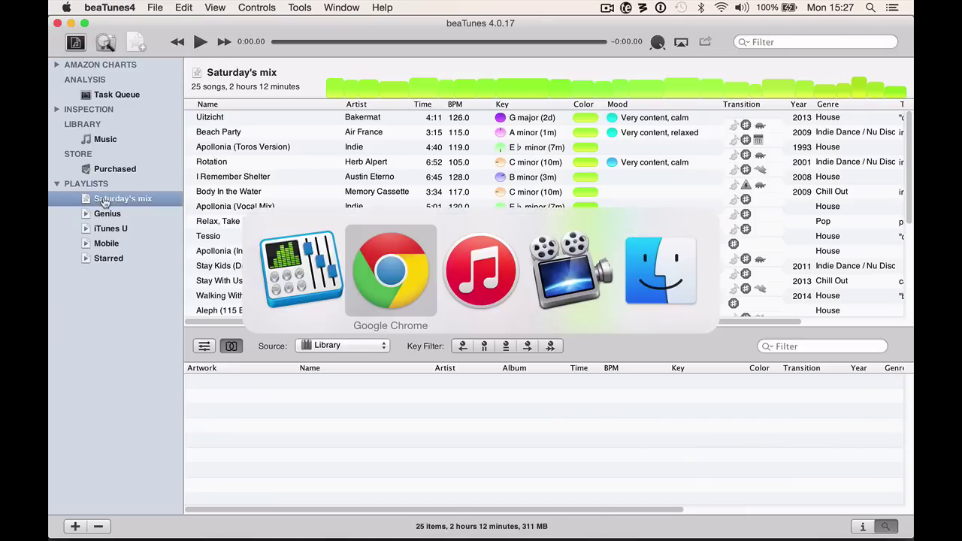
key(super+Tab)
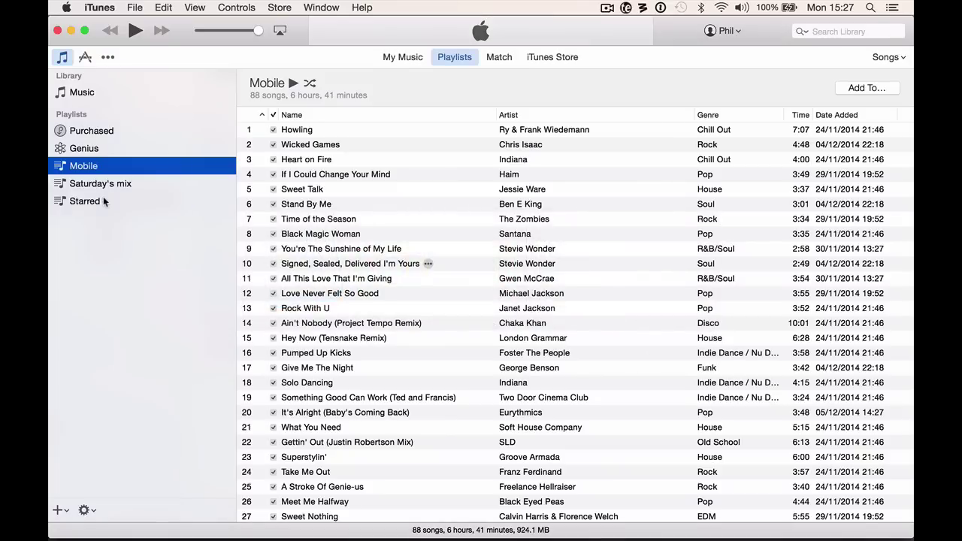
click(101, 188)
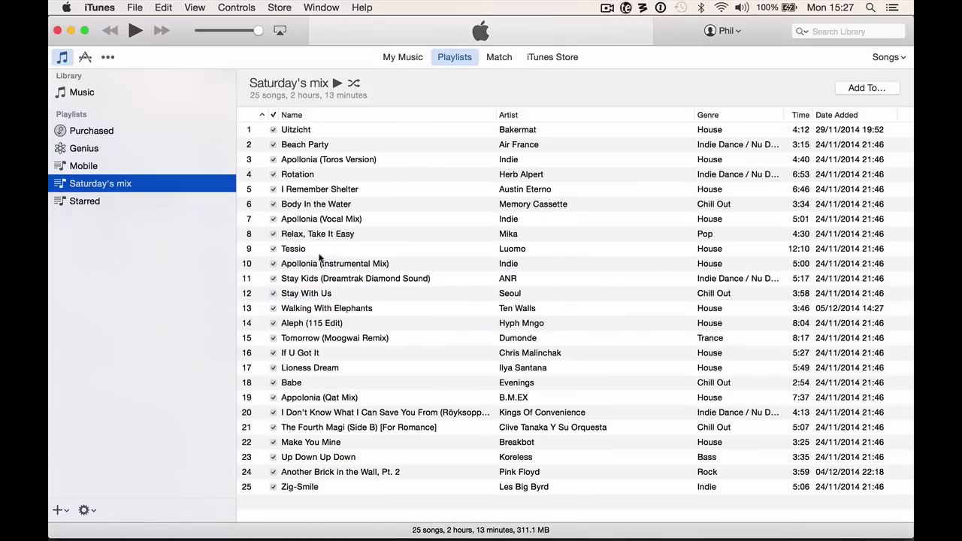
mouse_move(423, 18)
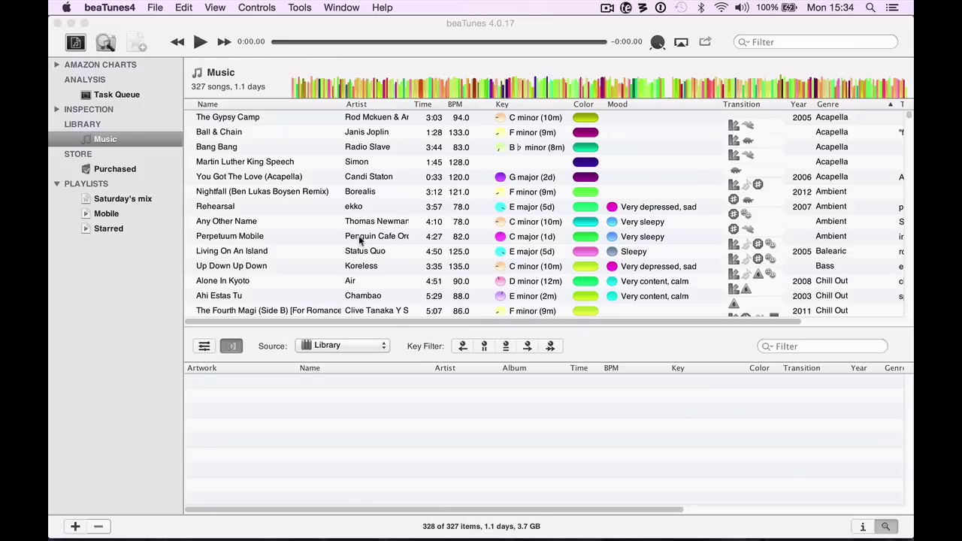
Step: Review the matching rules of the Default and Similar color only rulesets in the Song Matching preferences
click(112, 7)
click(124, 44)
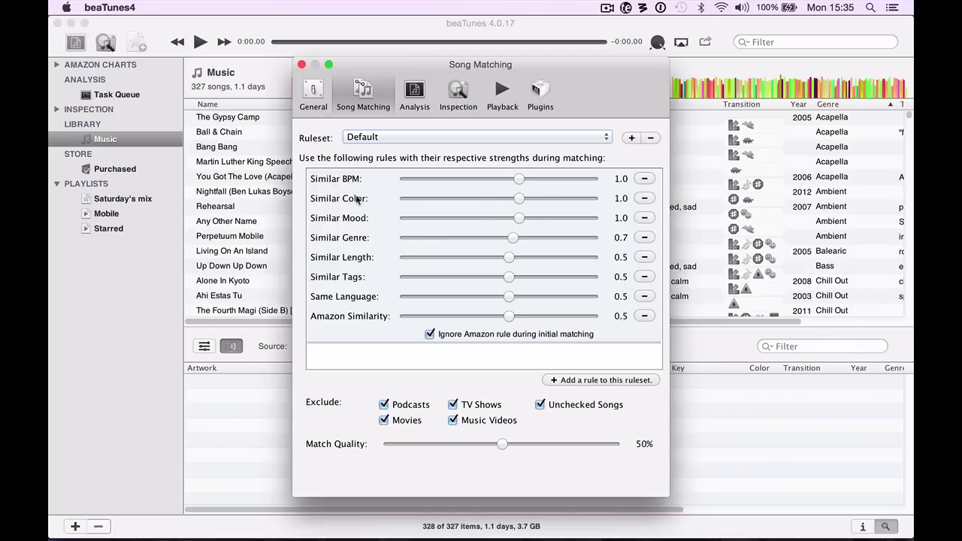
click(418, 136)
click(415, 163)
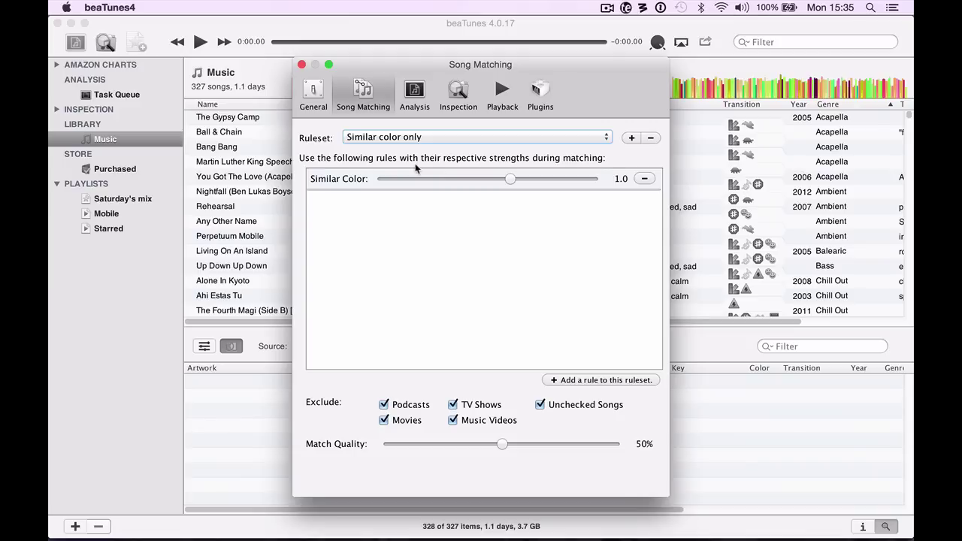
click(301, 66)
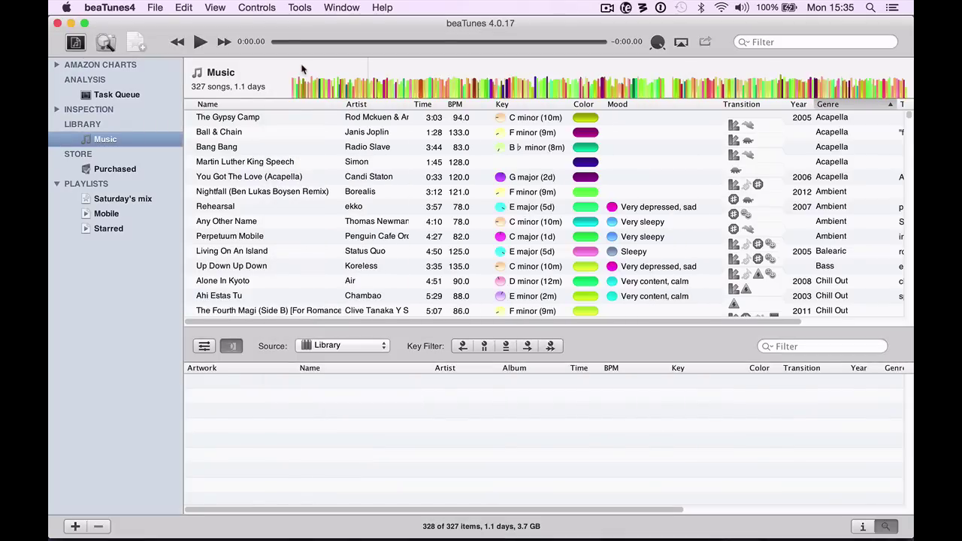
Step: Create a new playlist from the song Falling (Psychemagik Remix) by HAIM in the music library
scroll(474, 221, down, 5)
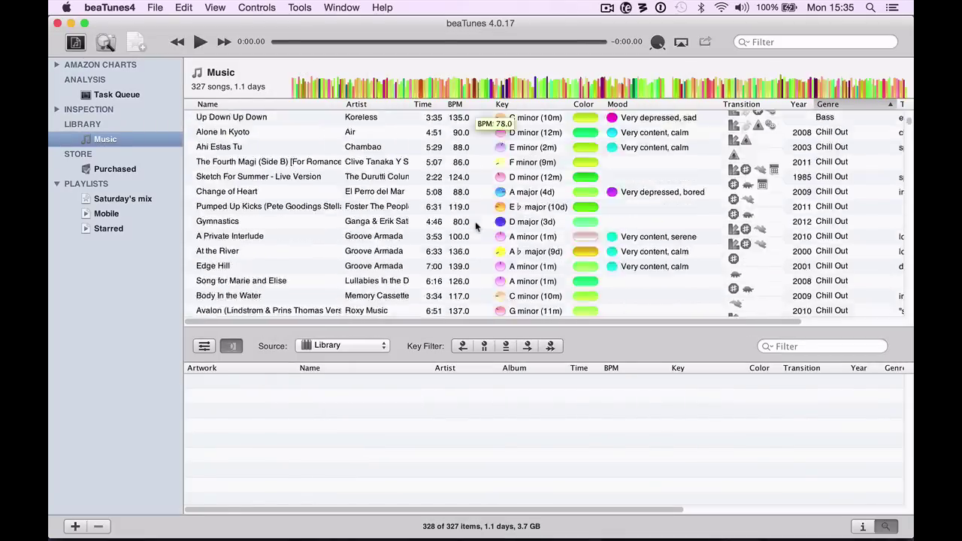
scroll(475, 221, down, 2)
scroll(475, 221, down, 1)
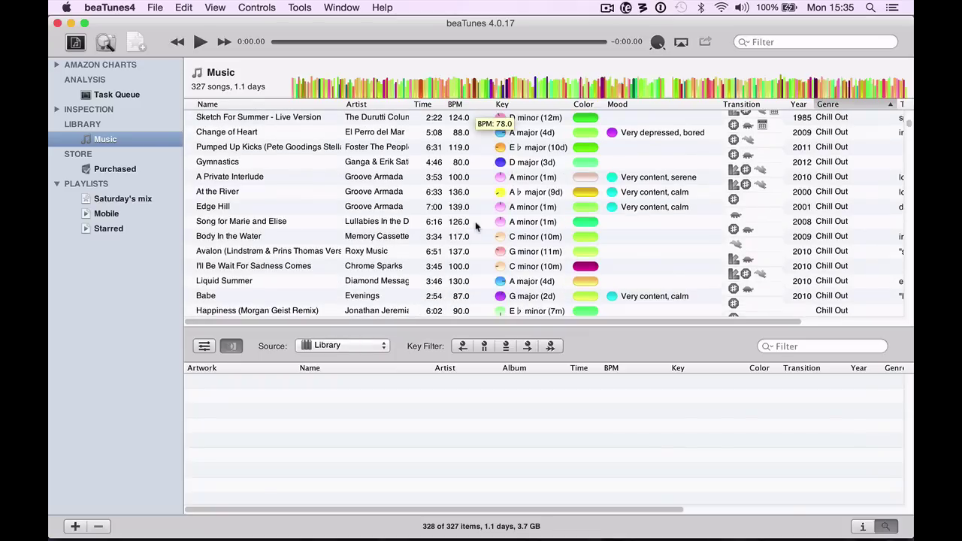
scroll(475, 221, down, 4)
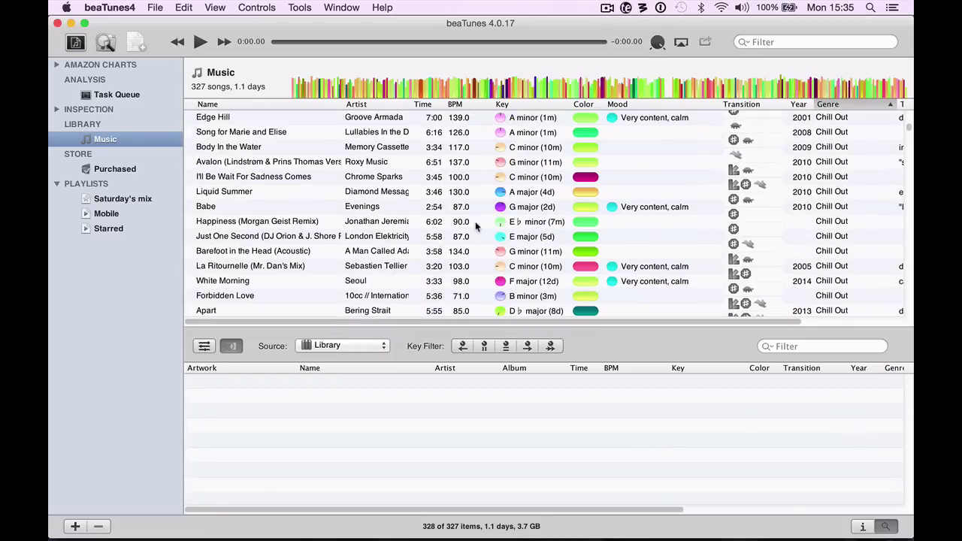
scroll(475, 221, up, 1)
scroll(475, 221, up, 10)
scroll(474, 221, down, 20)
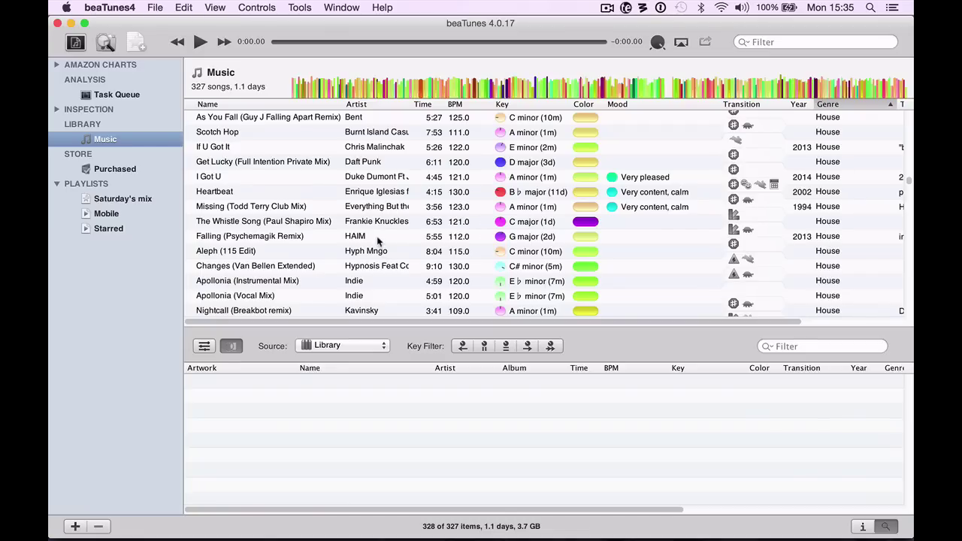
right_click(378, 240)
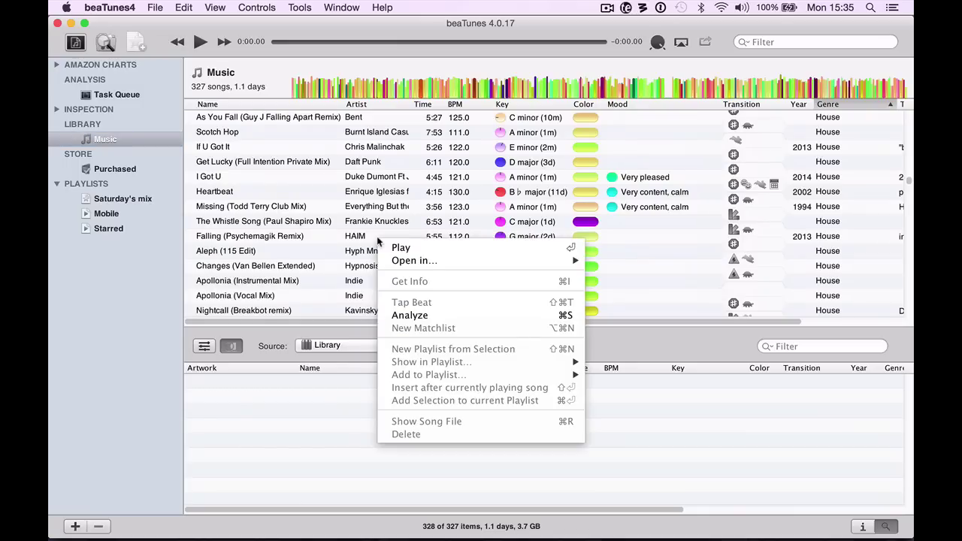
click(366, 236)
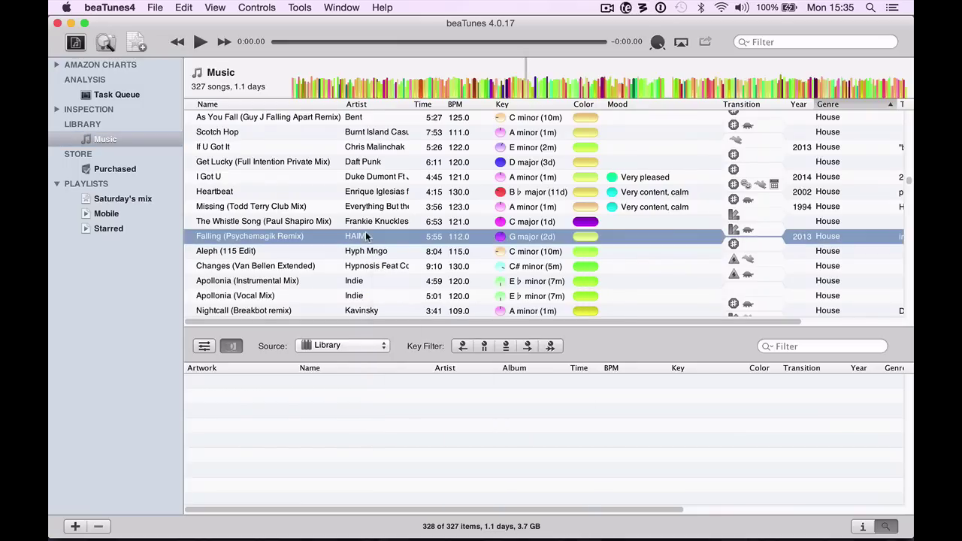
right_click(366, 236)
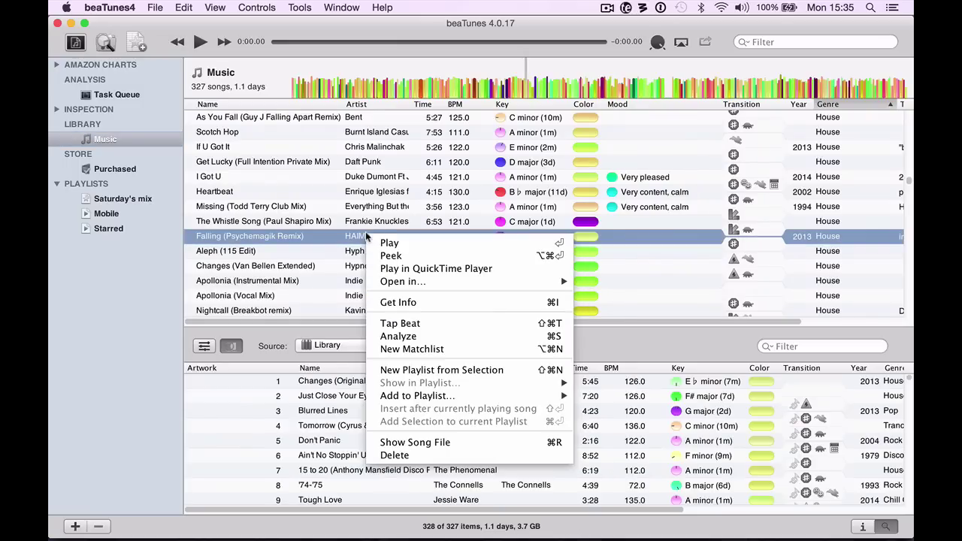
click(421, 370)
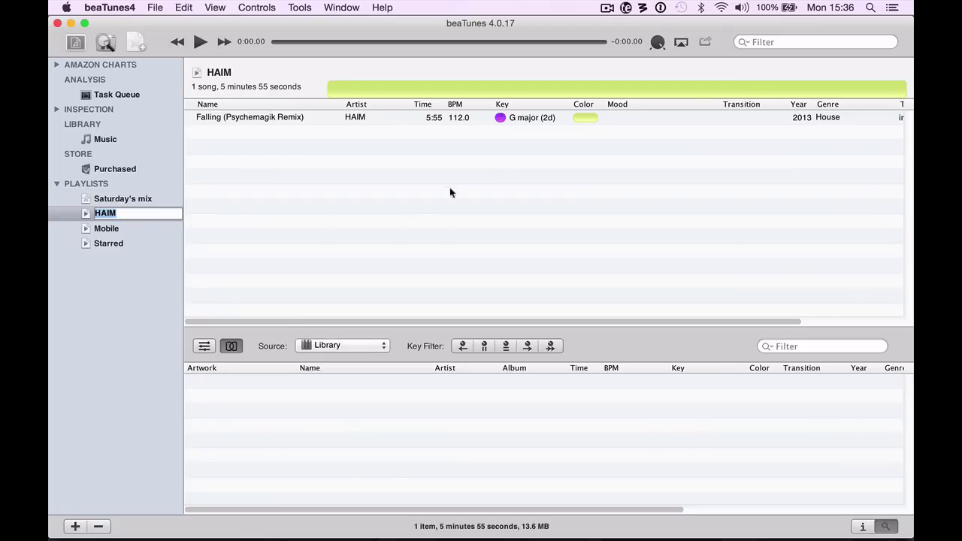
Step: List the library songs matching Falling (Psychemagik Remix) and add 15 to 20 (Anthony Mansfield Disco Remix) after it in the new playlist
click(513, 120)
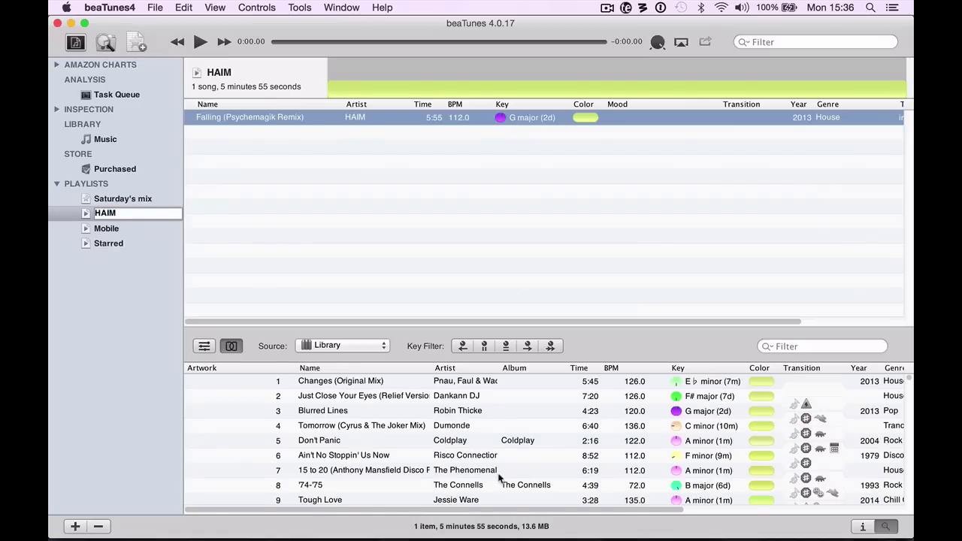
scroll(498, 477, down, 5)
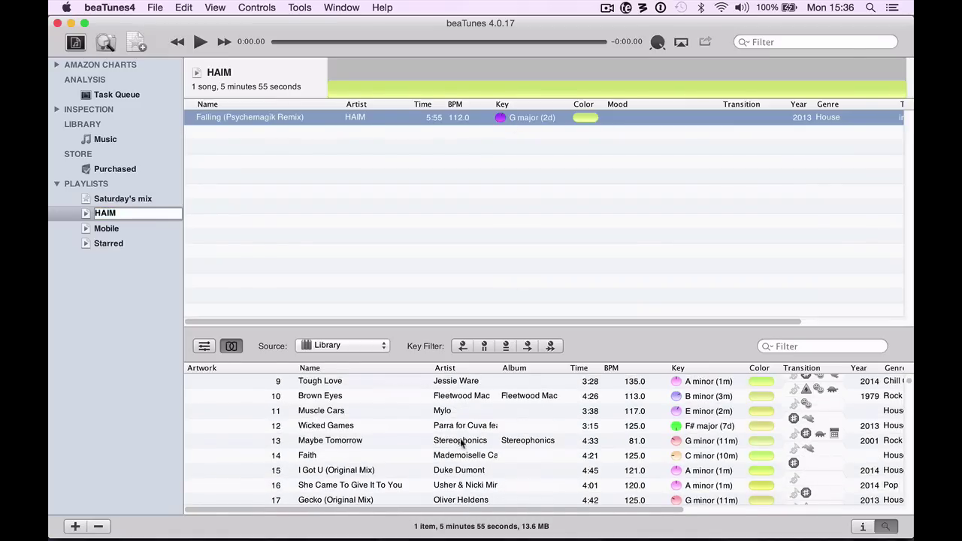
click(460, 442)
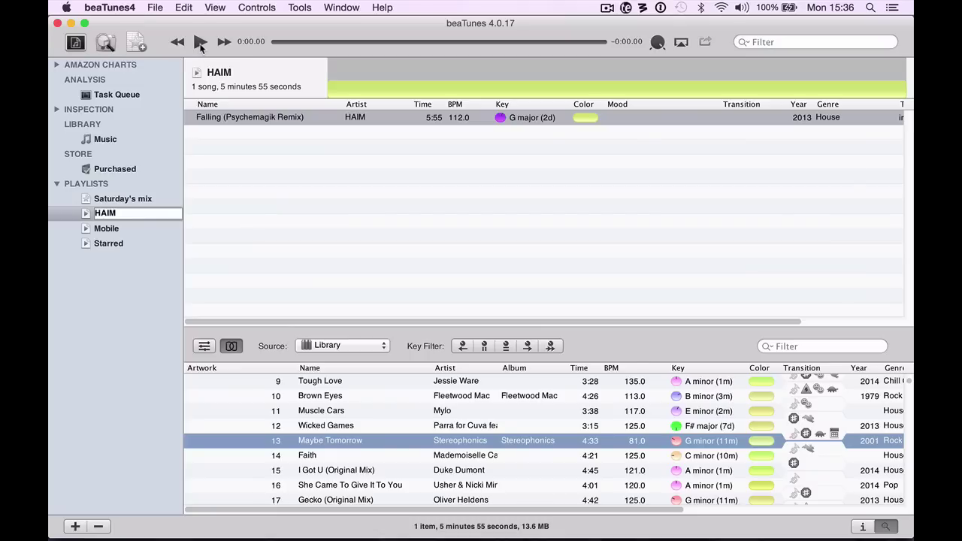
mouse_move(637, 533)
scroll(511, 426, up, 3)
drag(511, 442, 529, 138)
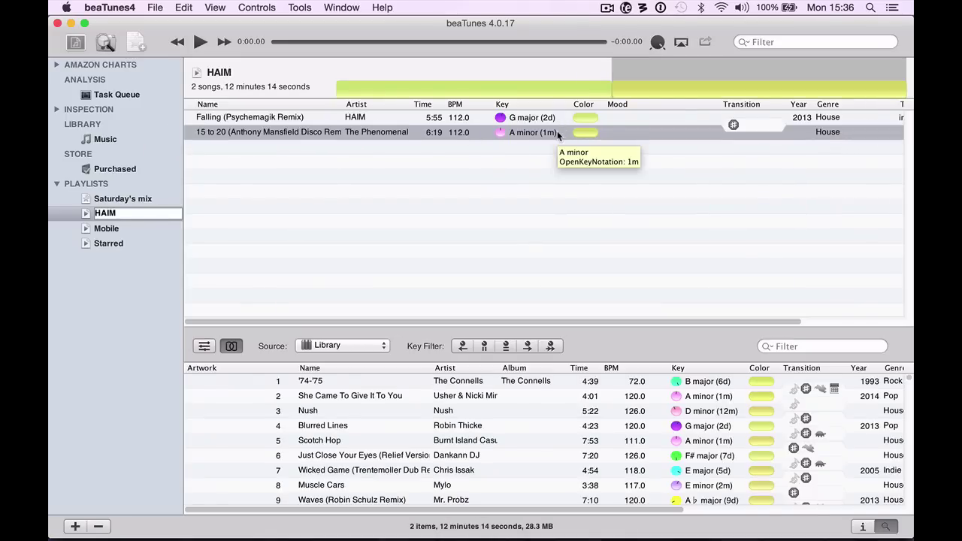
Step: Add the matching song Just Close Your Eyes (Relief Version) to the end of the playlist and keep HAIM as the playlist name
mouse_move(733, 124)
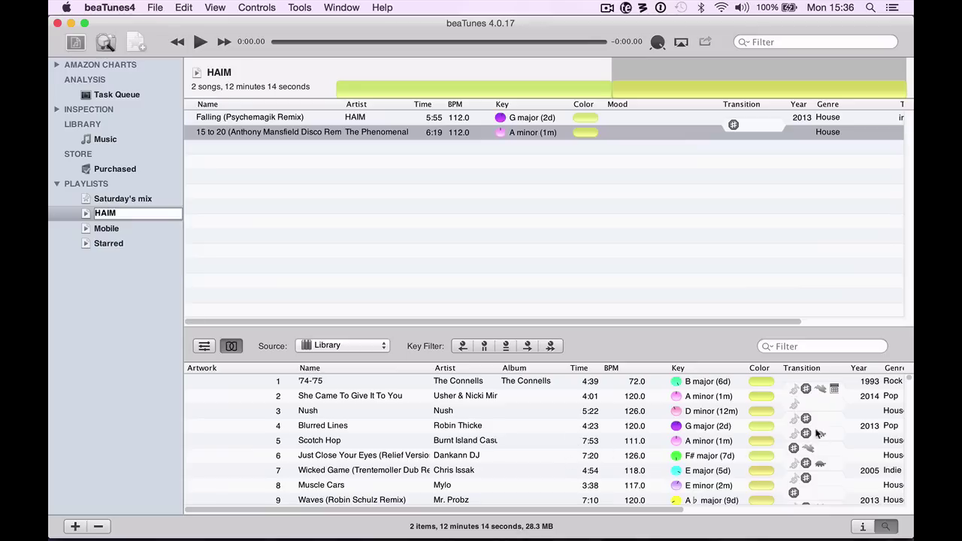
mouse_move(794, 390)
drag(514, 450, 511, 410)
drag(503, 151, 498, 466)
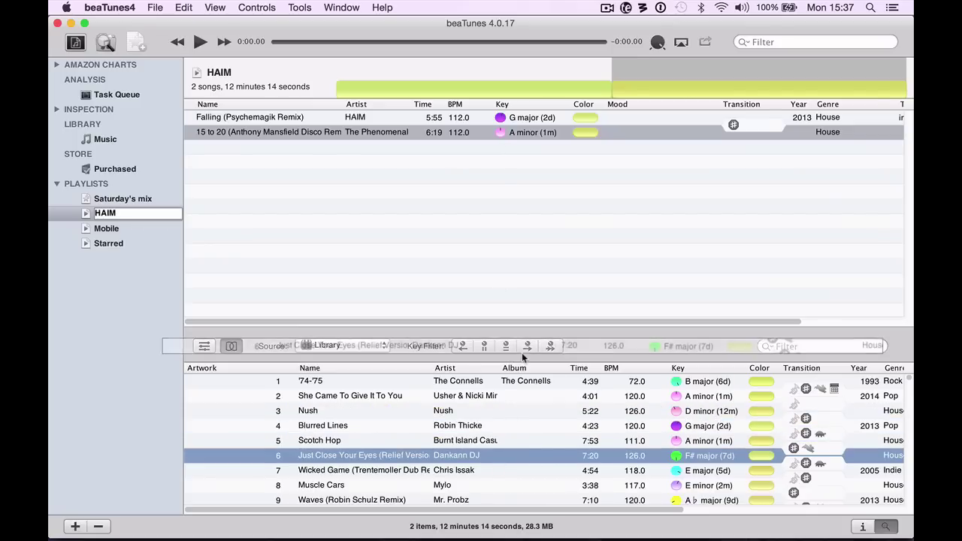
drag(522, 358, 543, 157)
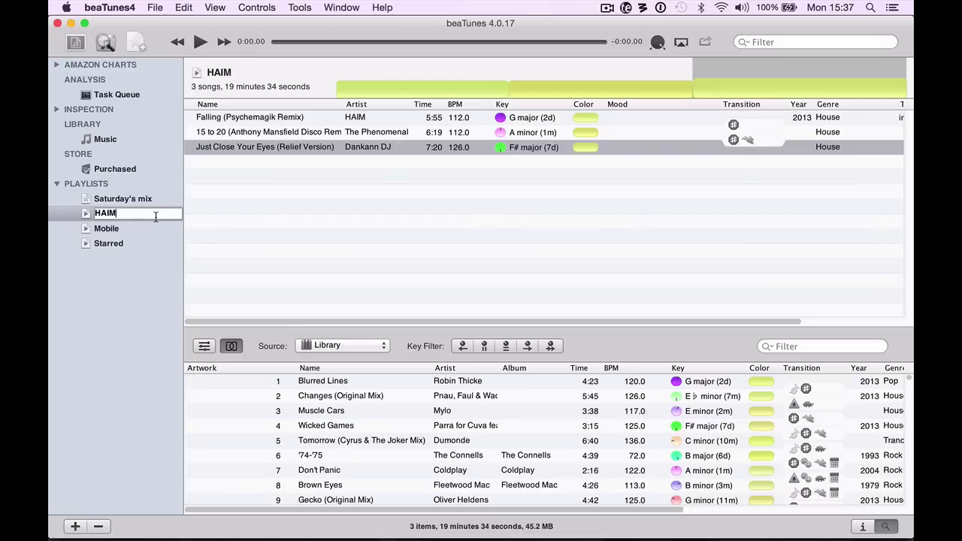
key(Return)
Step: Switch to iTunes and view the songs in the HAIM playlist
key(super+Tab)
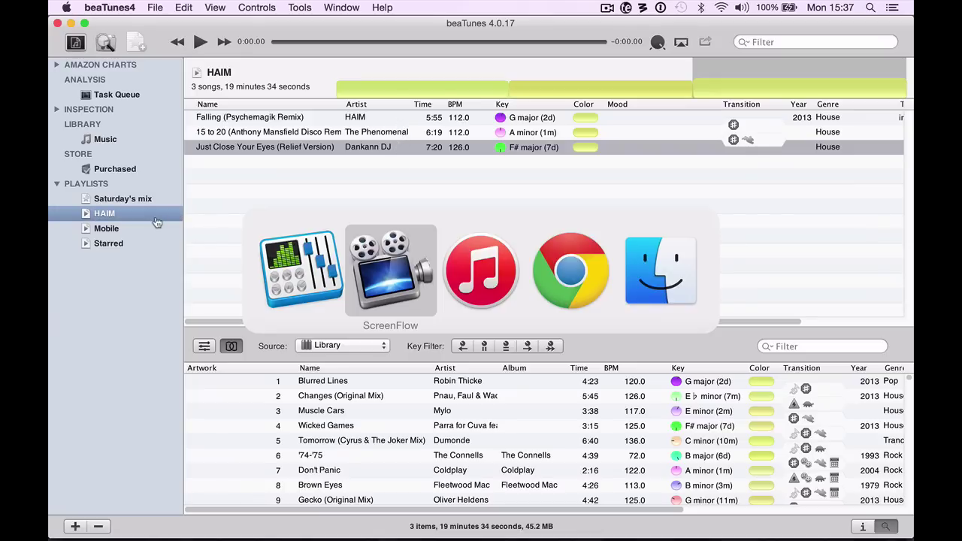
key(super+Tab)
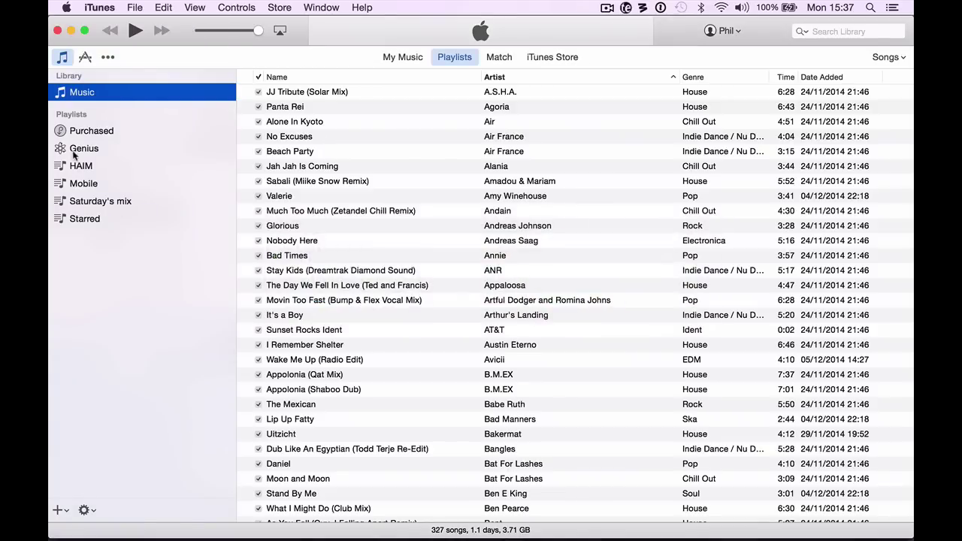
click(81, 167)
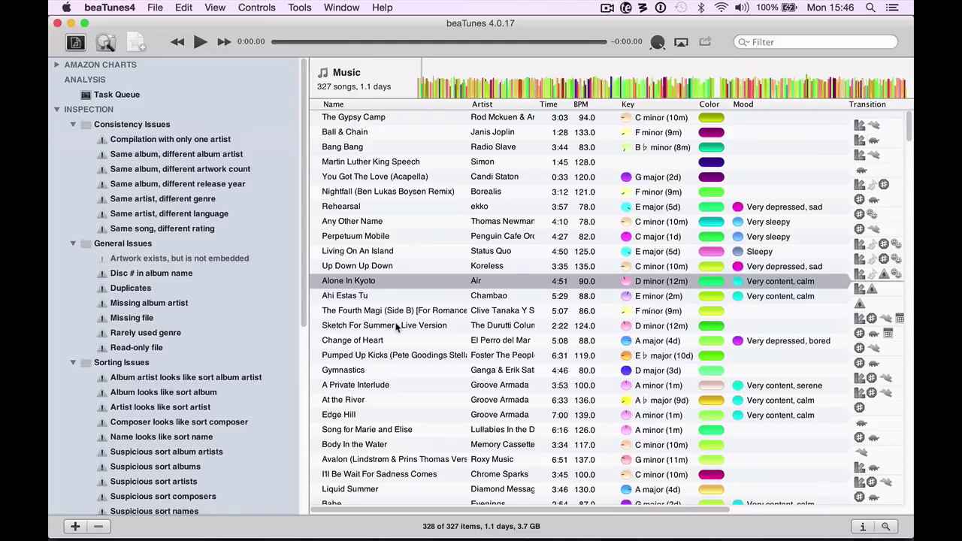
Step: Review the library inspection issues, reading the descriptions of Duplicates, Misspelled artist name and Rarely used genre
click(142, 291)
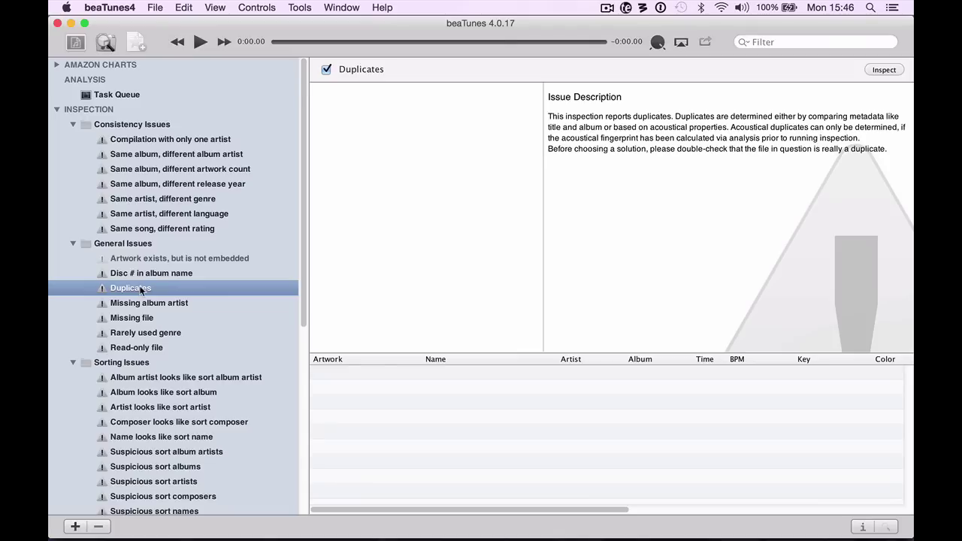
scroll(141, 290, down, 5)
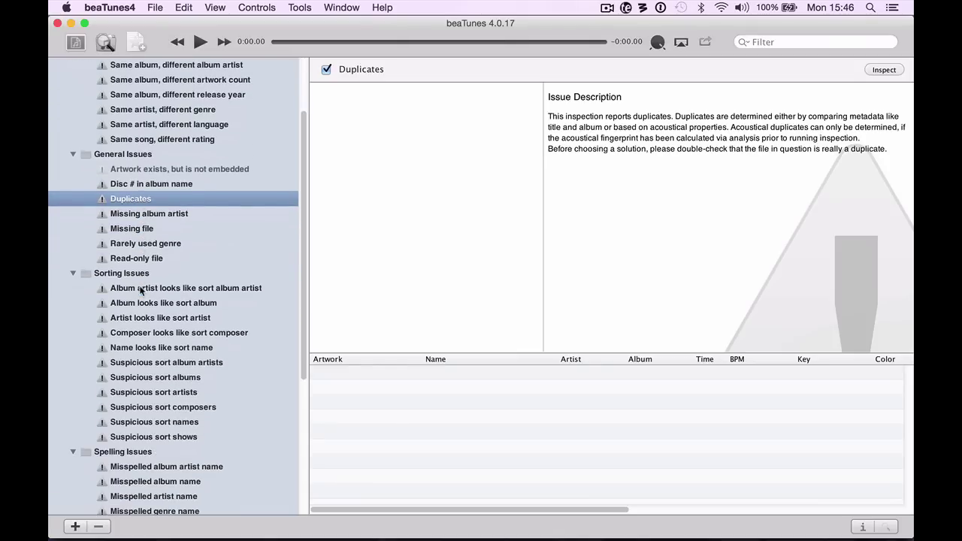
scroll(142, 290, down, 2)
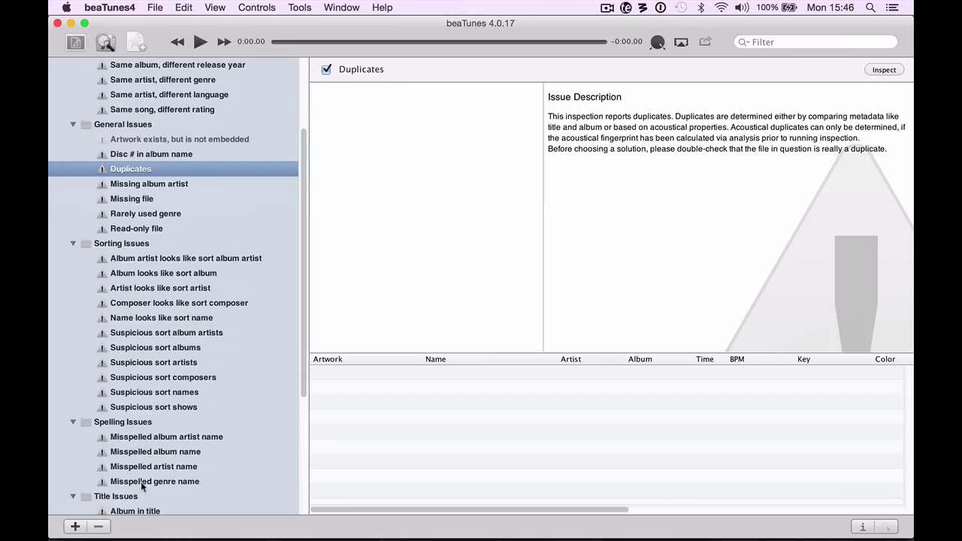
click(147, 467)
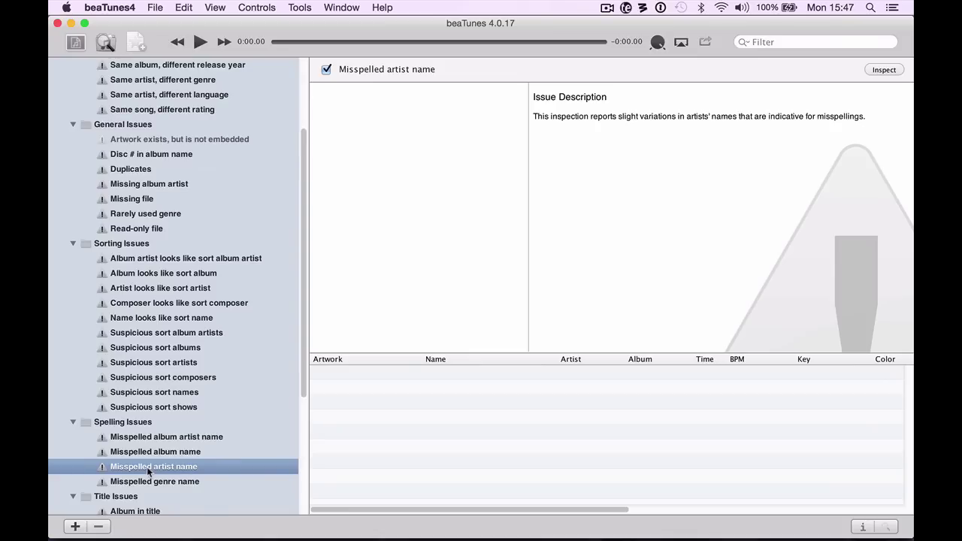
scroll(148, 471, down, 5)
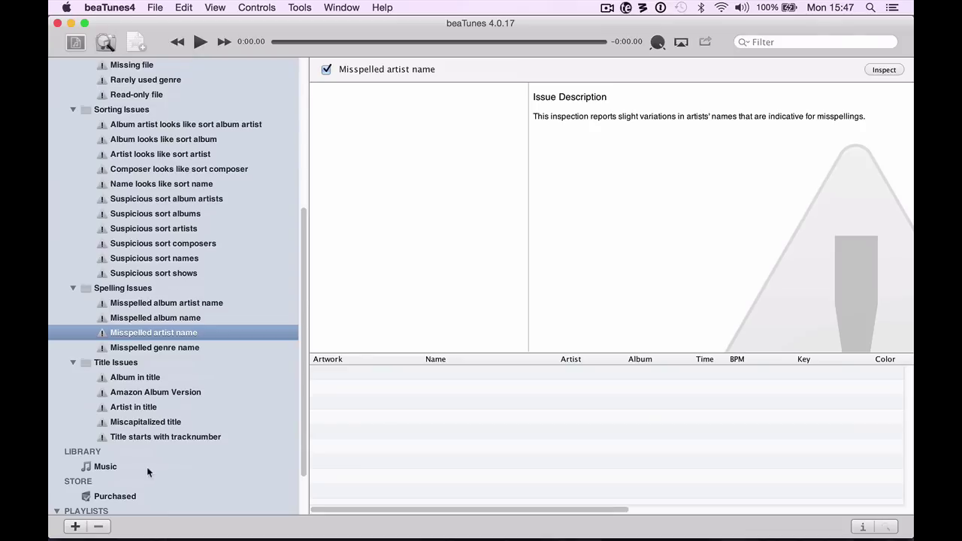
click(155, 79)
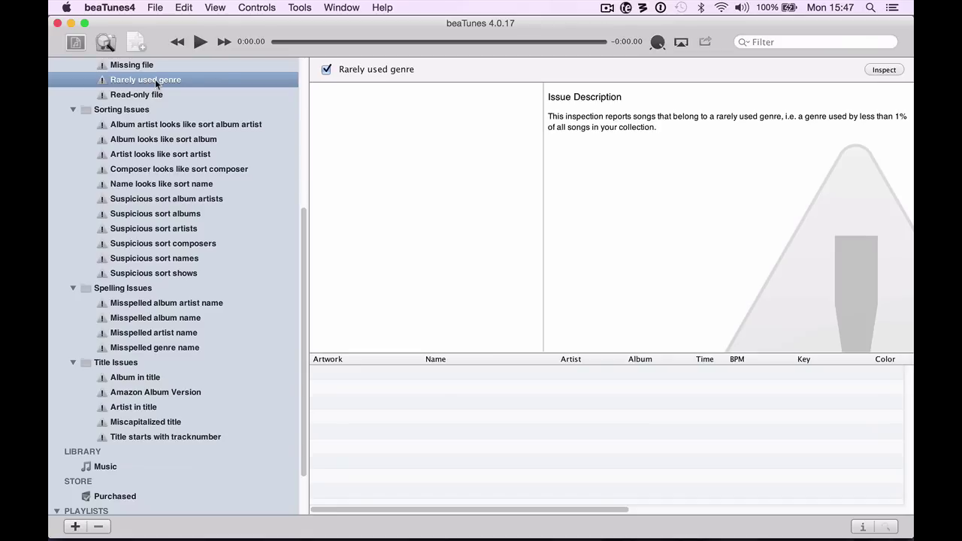
scroll(154, 79, up, 2)
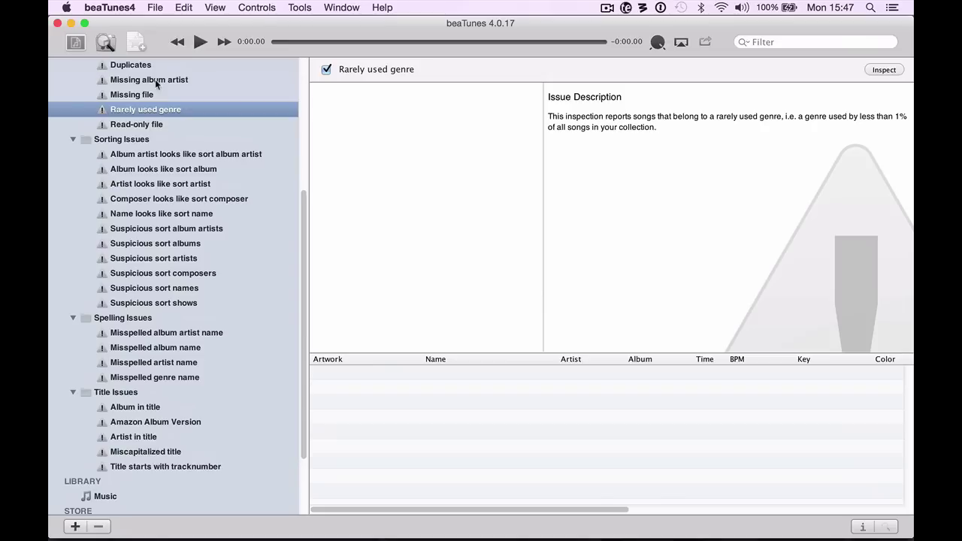
scroll(155, 79, up, 10)
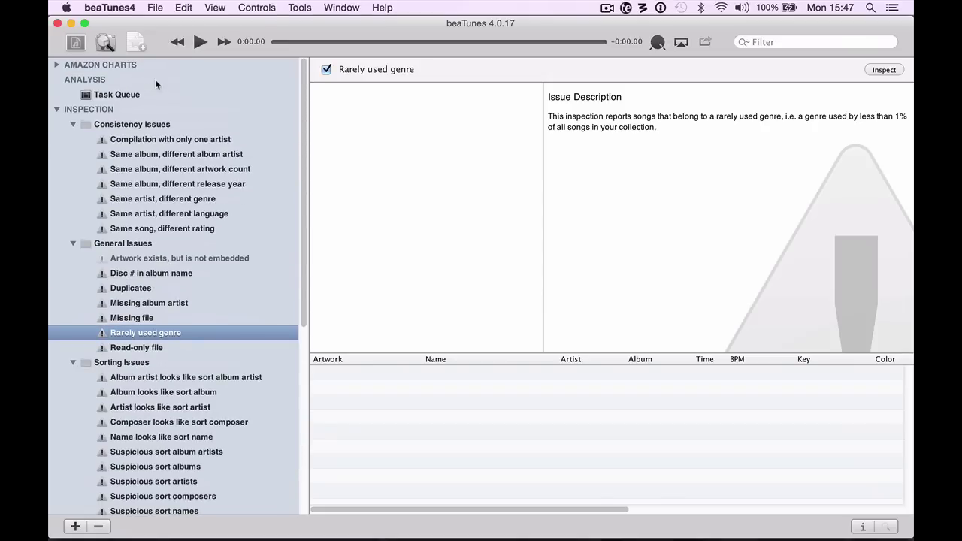
scroll(155, 79, down, 1)
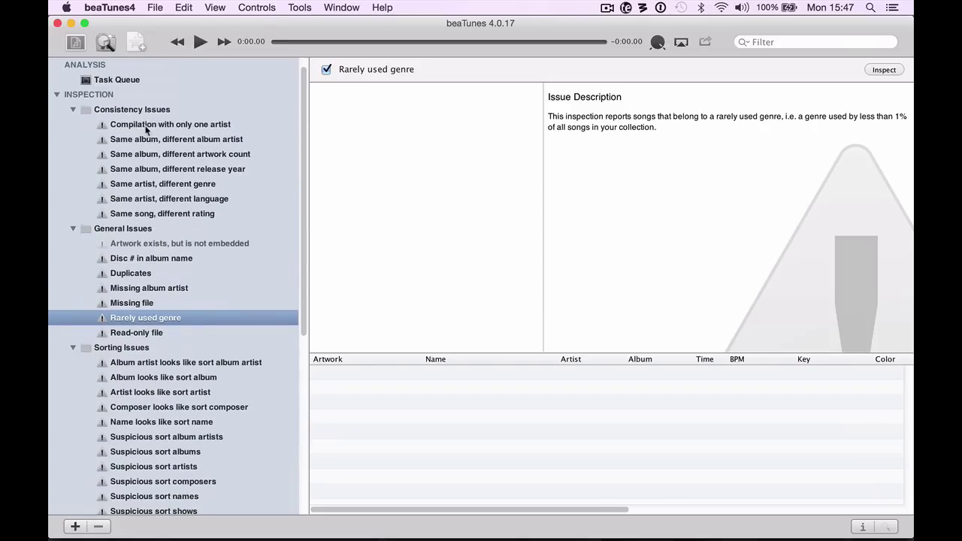
scroll(146, 129, down, 9)
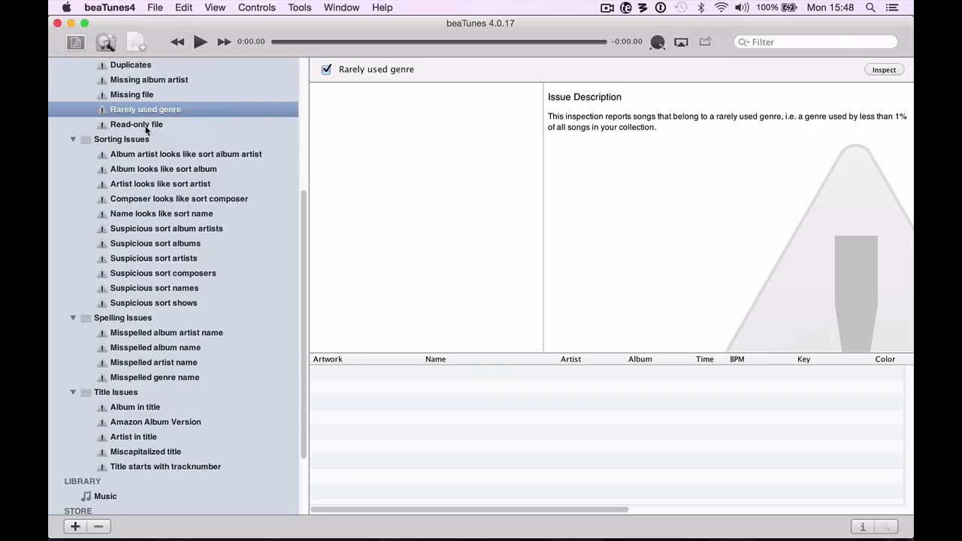
Step: Switch between beaTunes and iTunes to compare the HAIM playlist in both programs
key(super+Tab)
key(super+Tab)
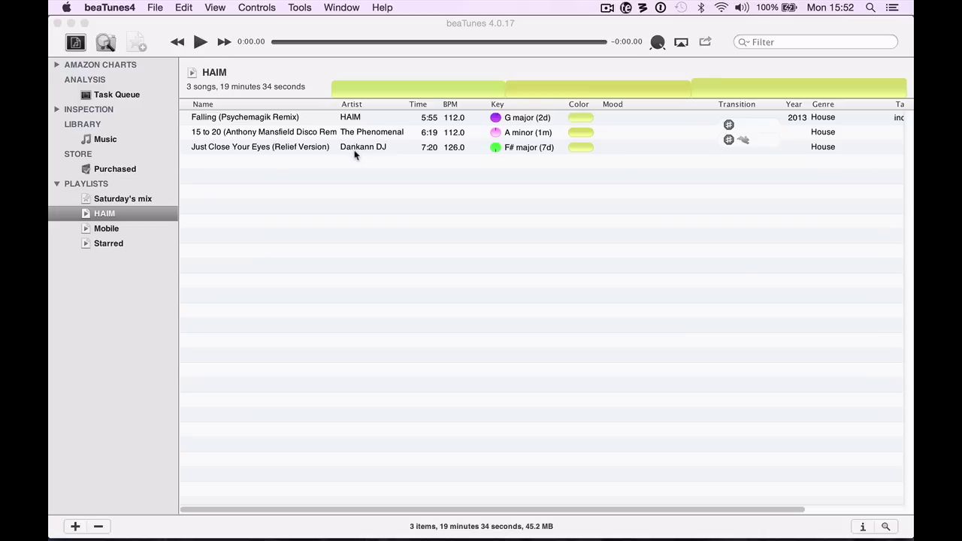
key(super+Tab)
key(super+Tab)
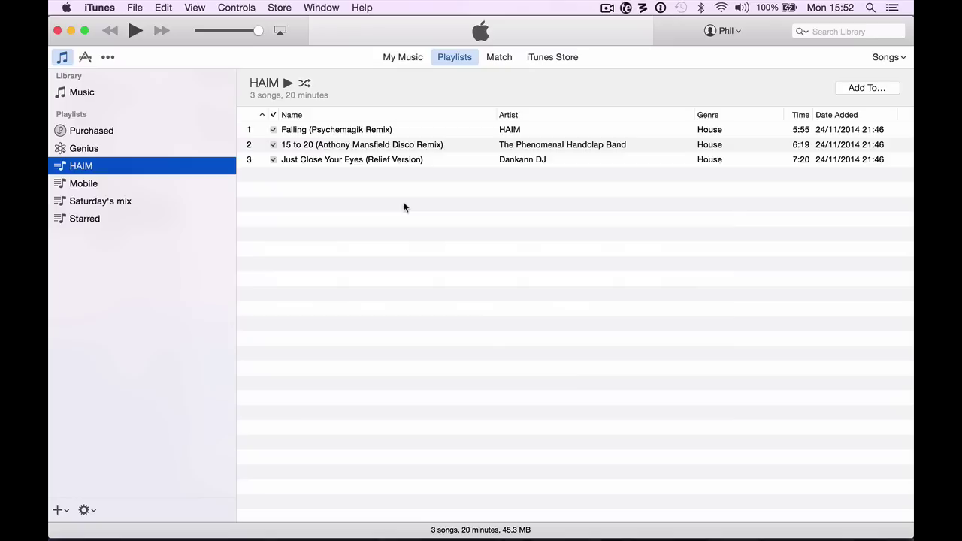
Step: Launch Serato DJ and open the HAIM playlist from its iTunes library
key(super+space)
text(seras)
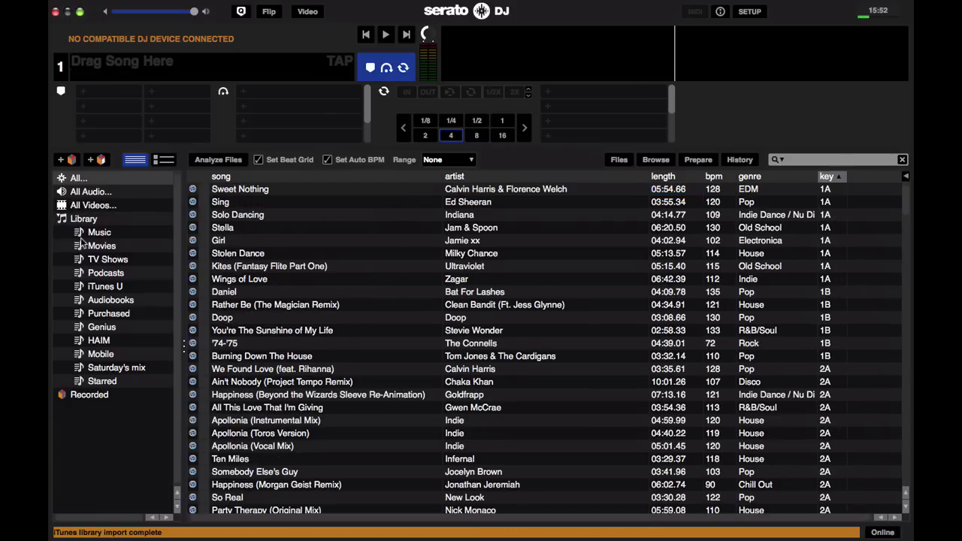
click(96, 343)
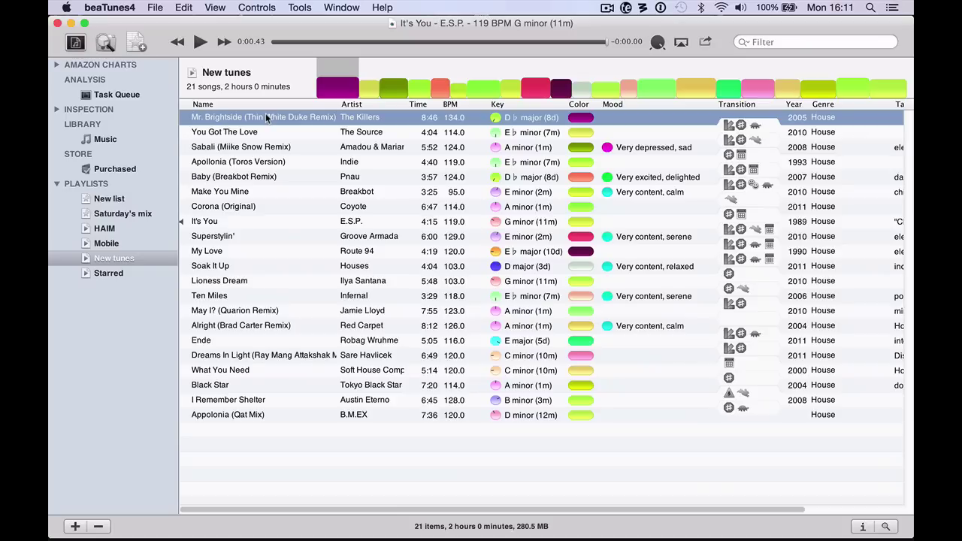
Step: Open the beaTunes plugin preferences and view the details of the installed Scan Playlist plugin
click(117, 9)
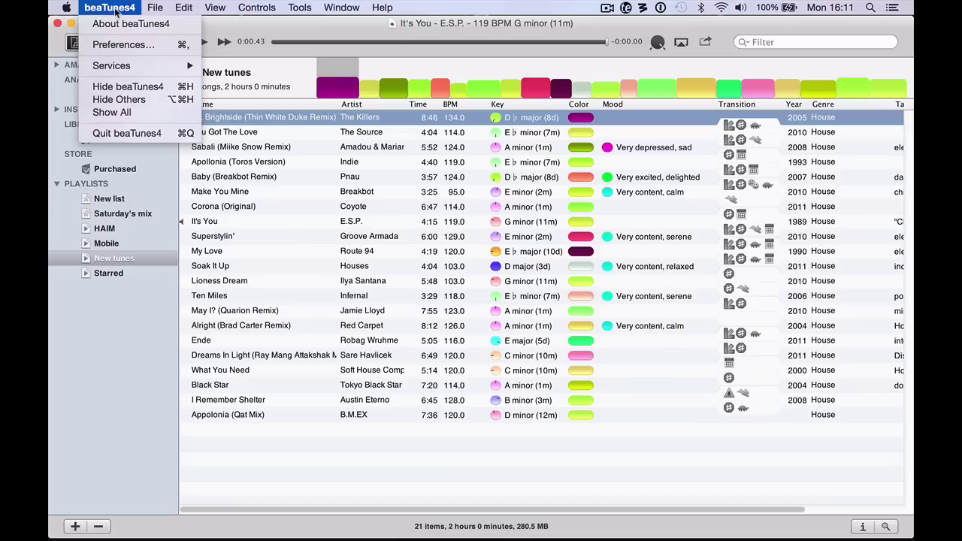
click(120, 45)
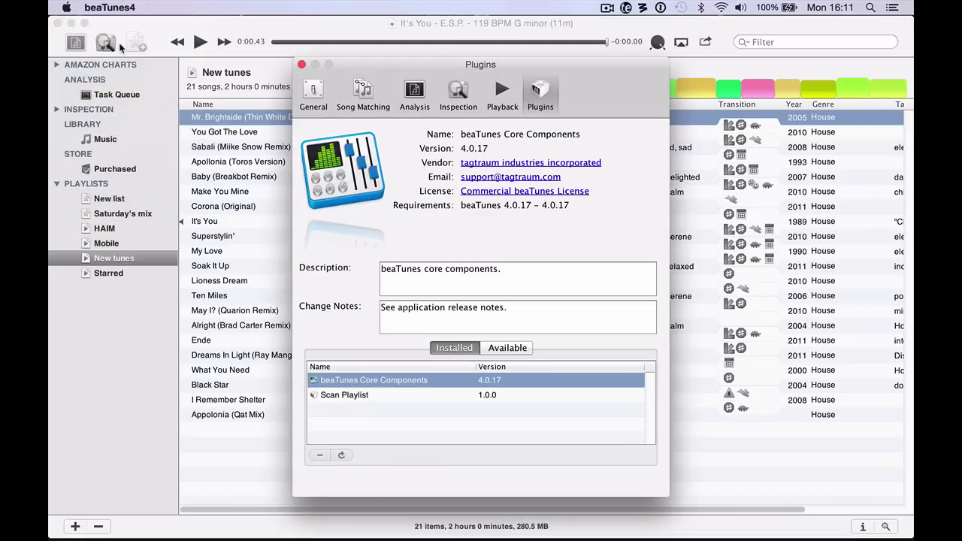
click(345, 396)
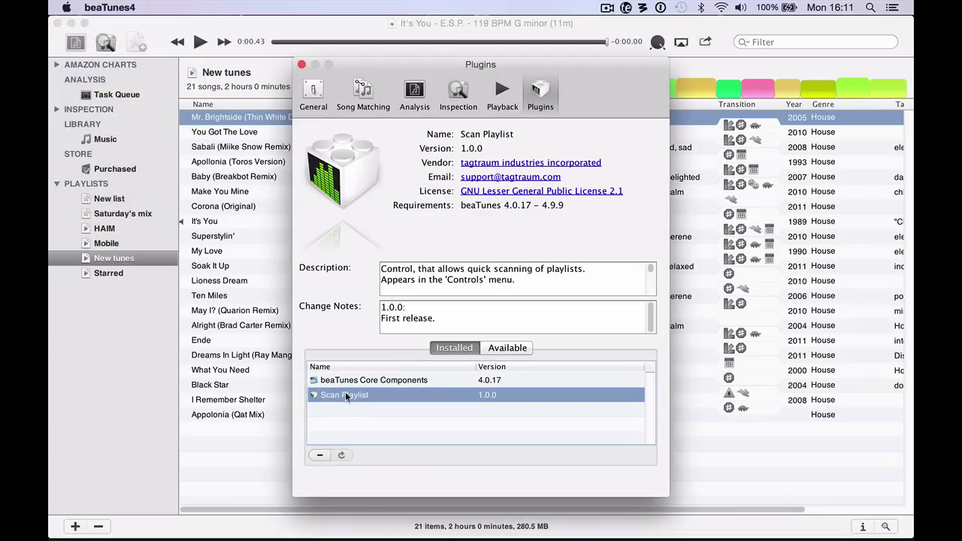
Step: Close the plugin preferences and check that the Scan command is available among the playback controls
click(300, 64)
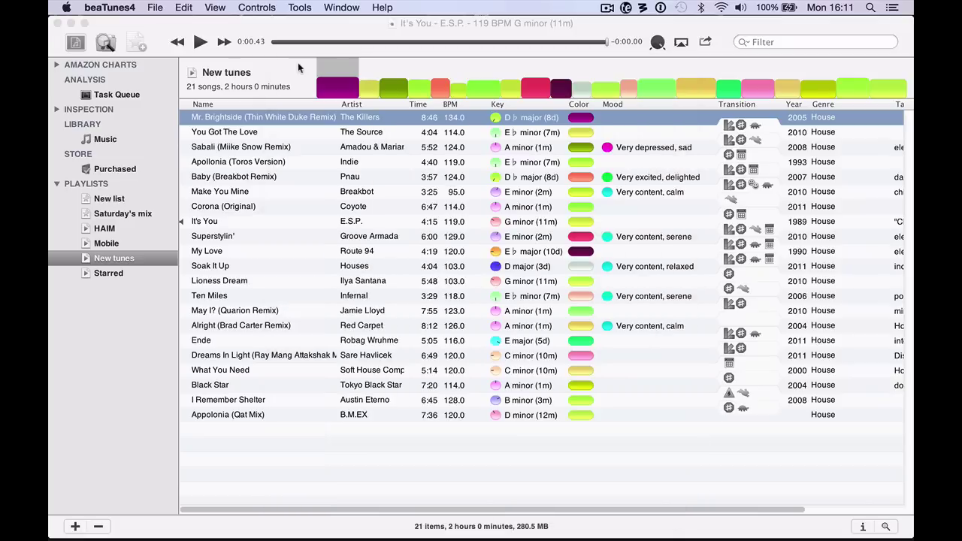
click(248, 9)
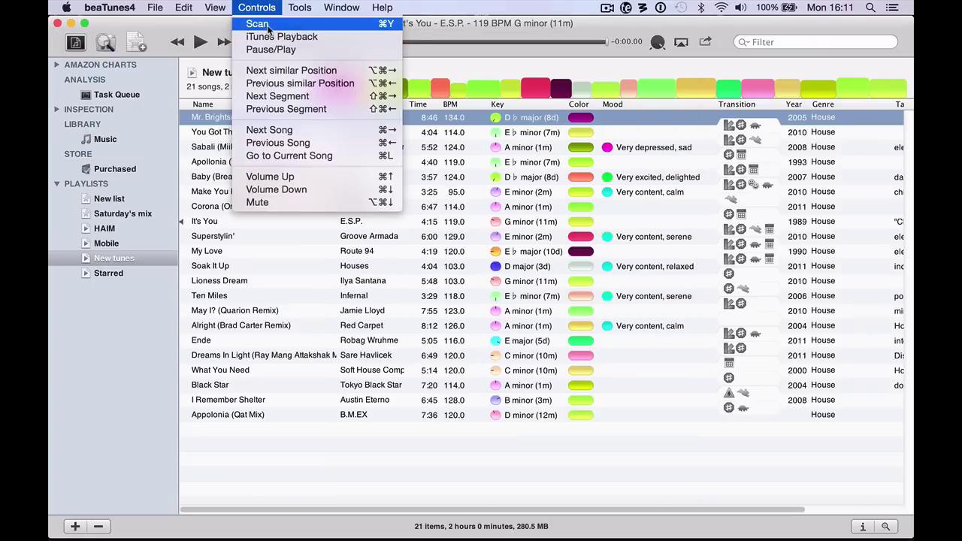
click(264, 14)
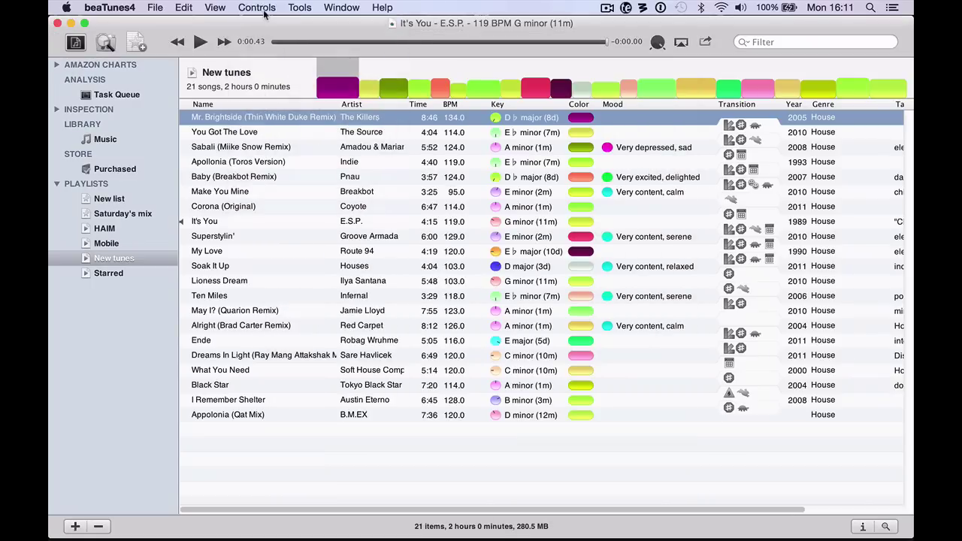
Step: Select all songs in the New tunes playlist and start scanning them with the Scan command
click(283, 221)
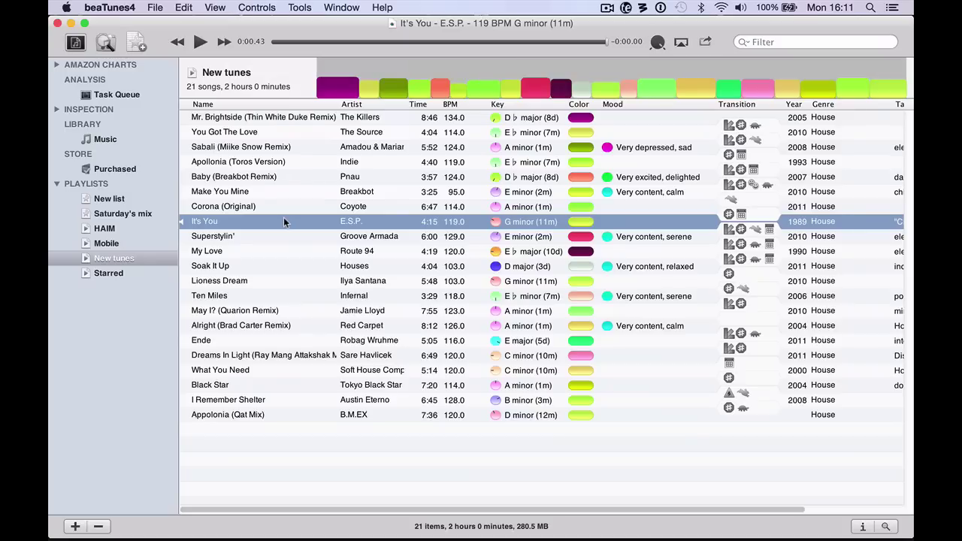
key(super+a)
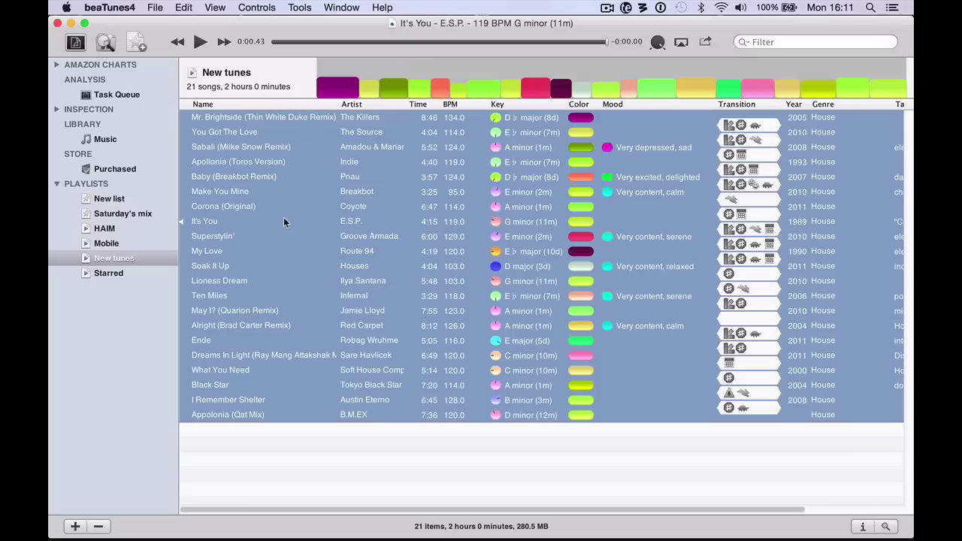
click(256, 7)
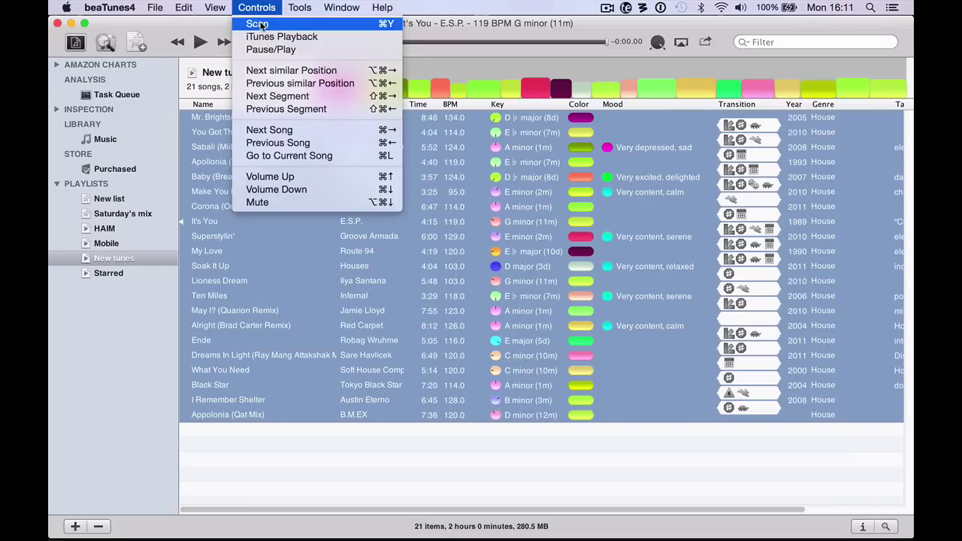
click(258, 24)
Step: Lower the system volume while the scan plays Mr. Brightside (Thin White Duke Remix)
key(XF86AudioLowerVolume)
key(XF86AudioLowerVolume)
key(XF86AudioLowerVolume)
key(XF86AudioLowerVolume)
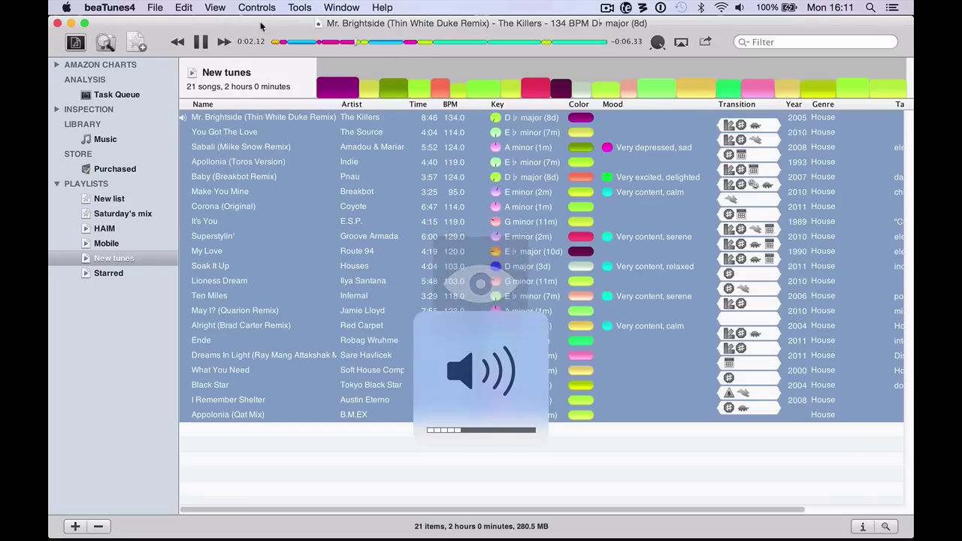
key(XF86AudioRaiseVolume)
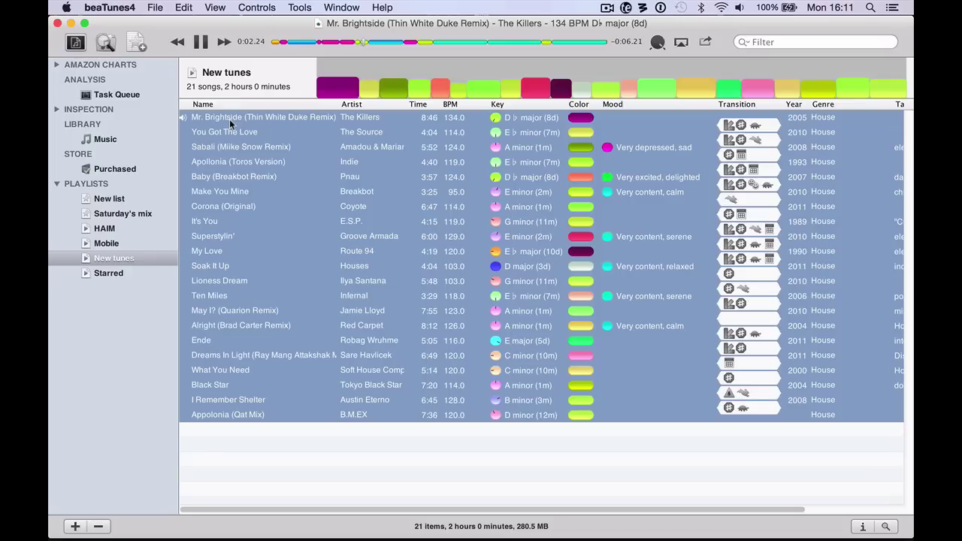
Step: Preview the New tunes songs from You Got The Love through Baby (Breakbot Remix), and stop the scan there
key(super+Right)
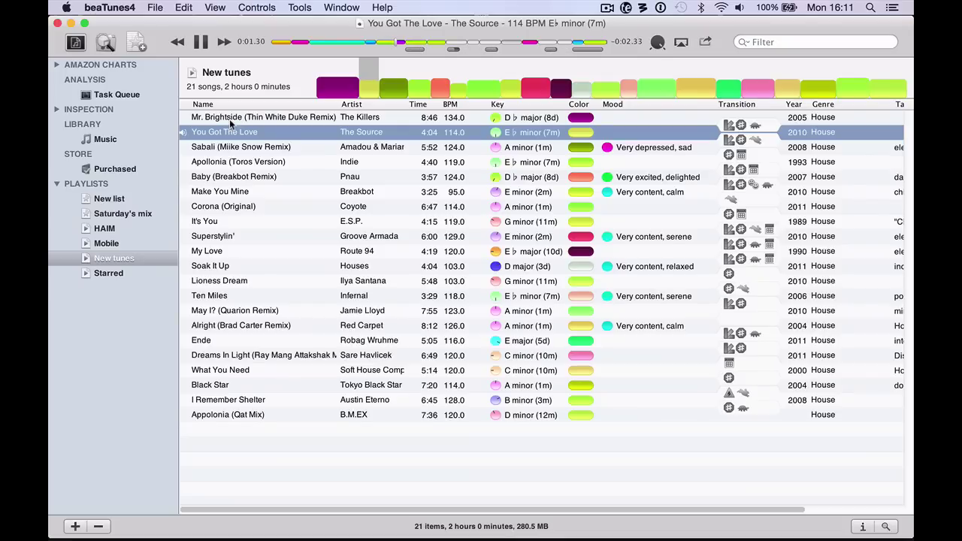
key(Down)
key(Return)
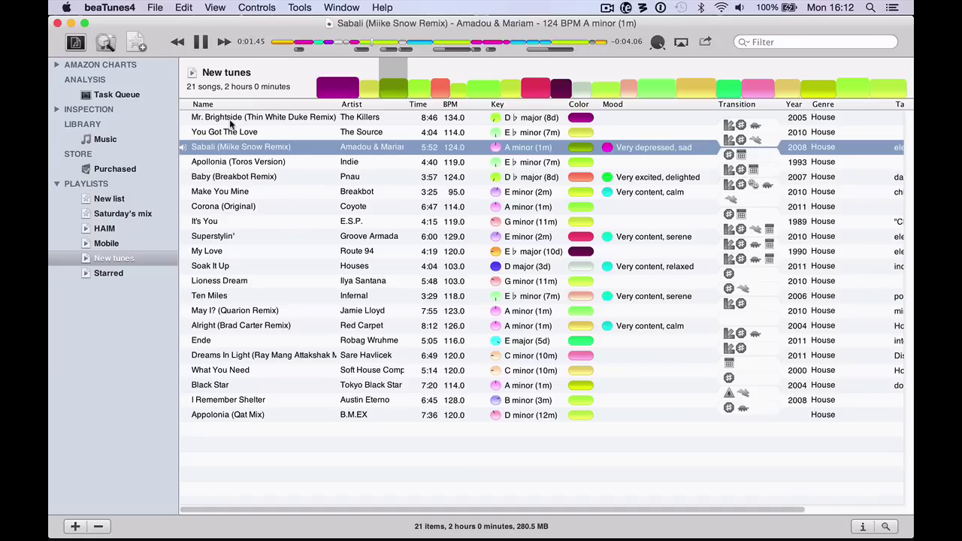
key(Down)
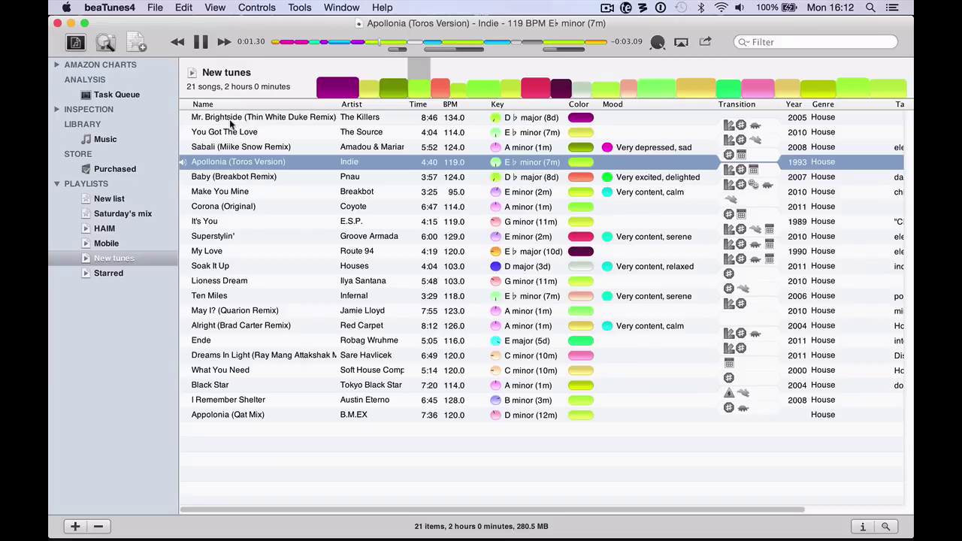
double_click(225, 176)
drag(226, 177, 115, 260)
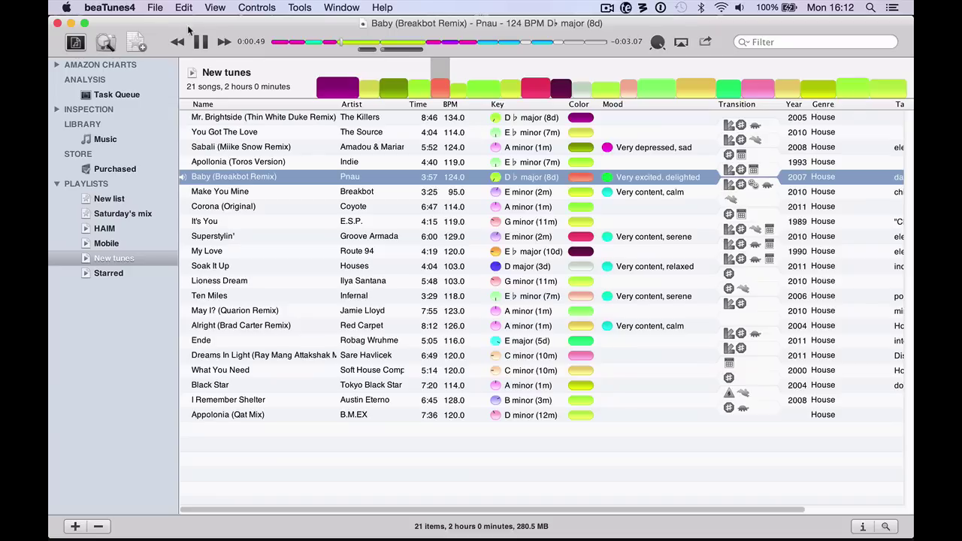
click(252, 9)
click(256, 26)
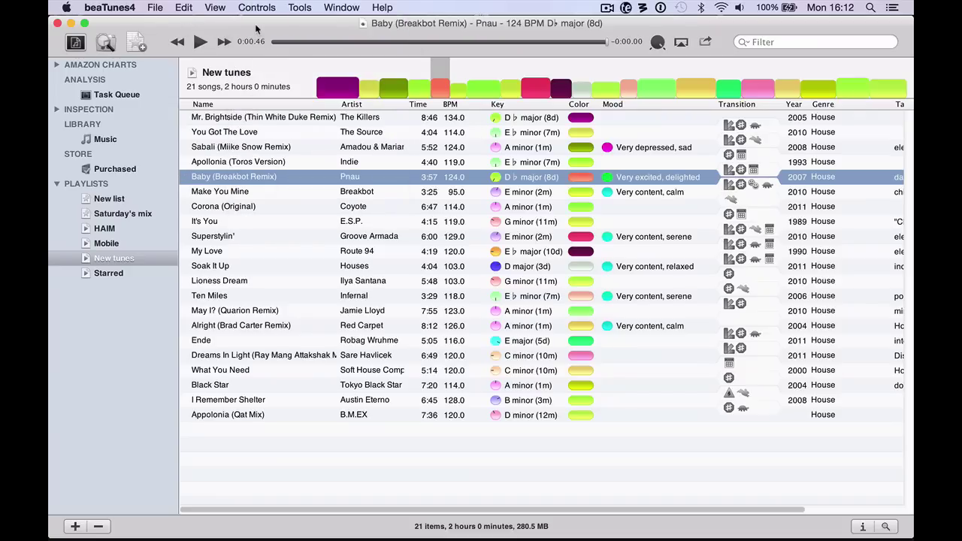